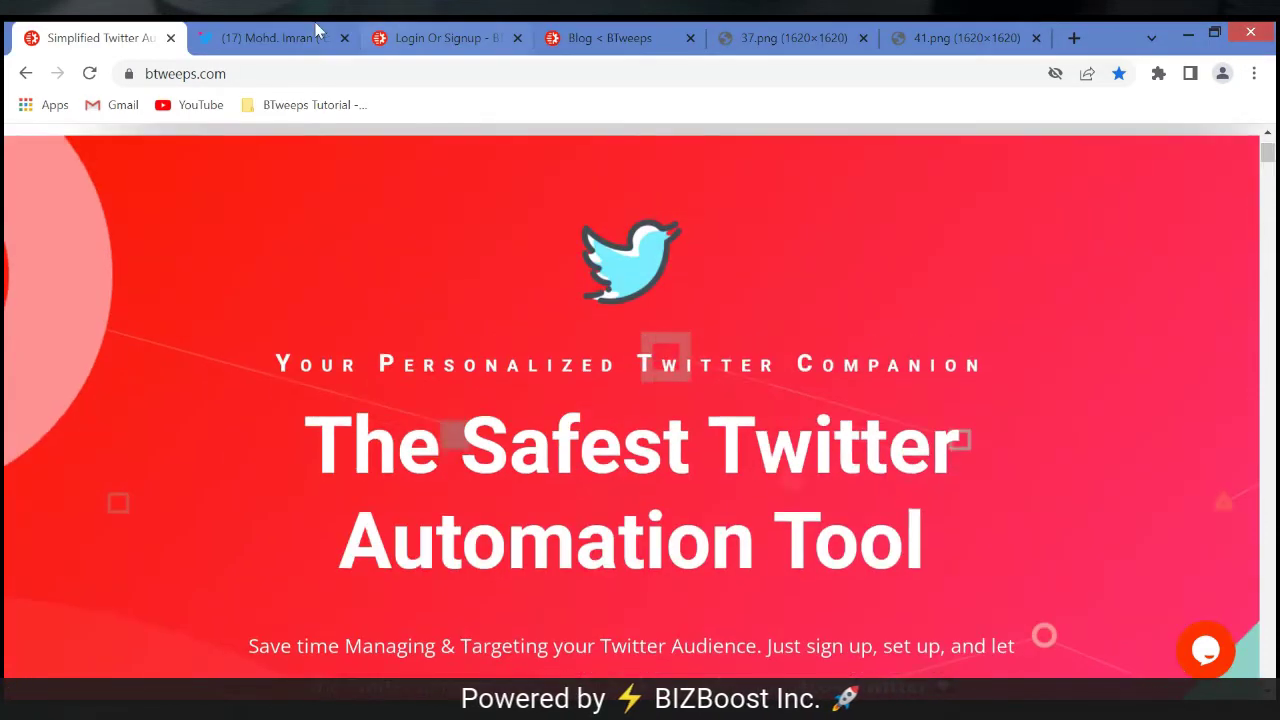
View the Twitter account switcher, then go to the BTweeps 'Login Or Signup' page
{"action": "left_click", "coordinate": [283, 37]}
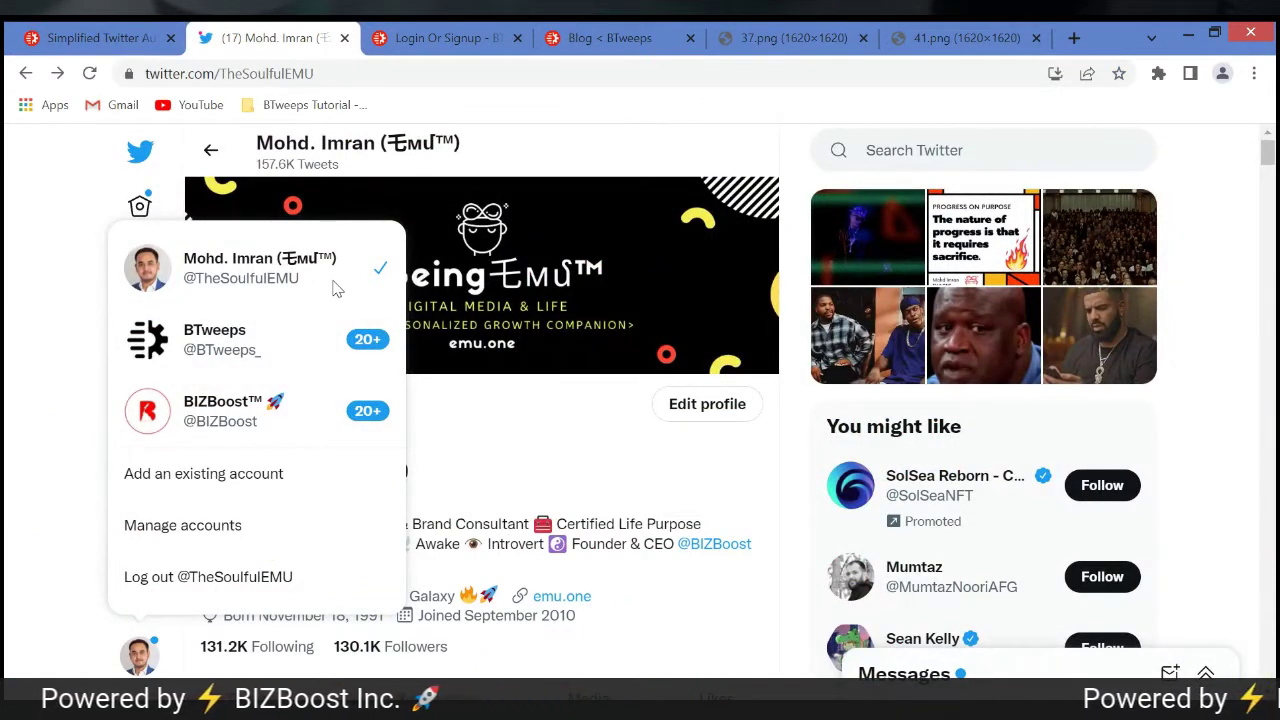
{"action": "left_click", "coordinate": [428, 40]}
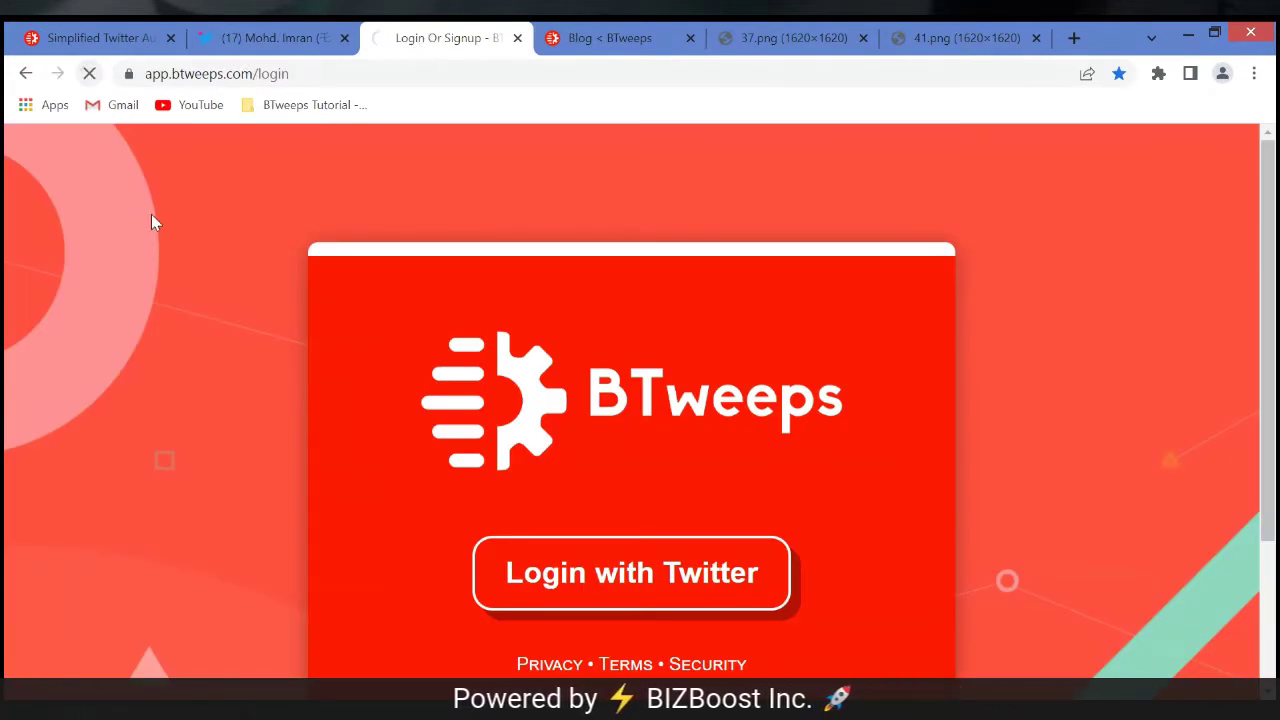
Sign in through 'Login with Twitter' to reach the dashboard with two account cards
{"action": "scroll", "coordinate": [205, 230], "scroll_direction": "down", "scroll_amount": 1}
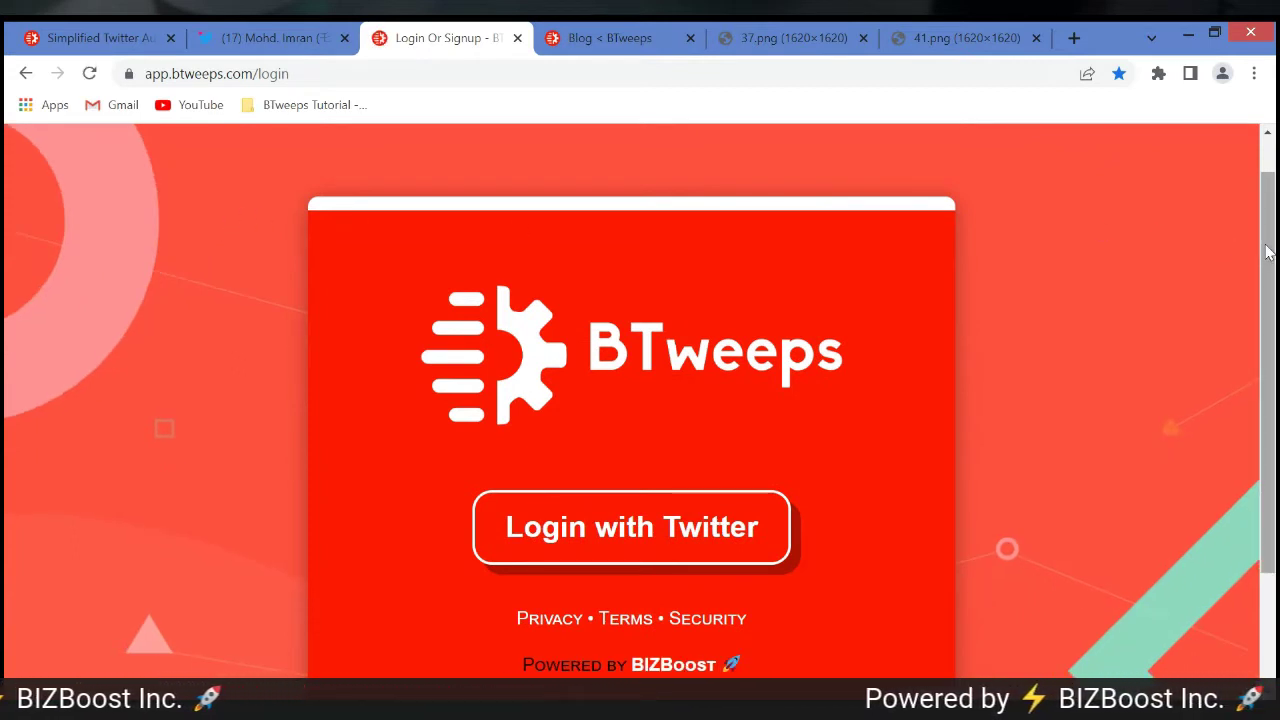
{"action": "scroll", "coordinate": [1267, 251], "scroll_direction": "down", "scroll_amount": 1}
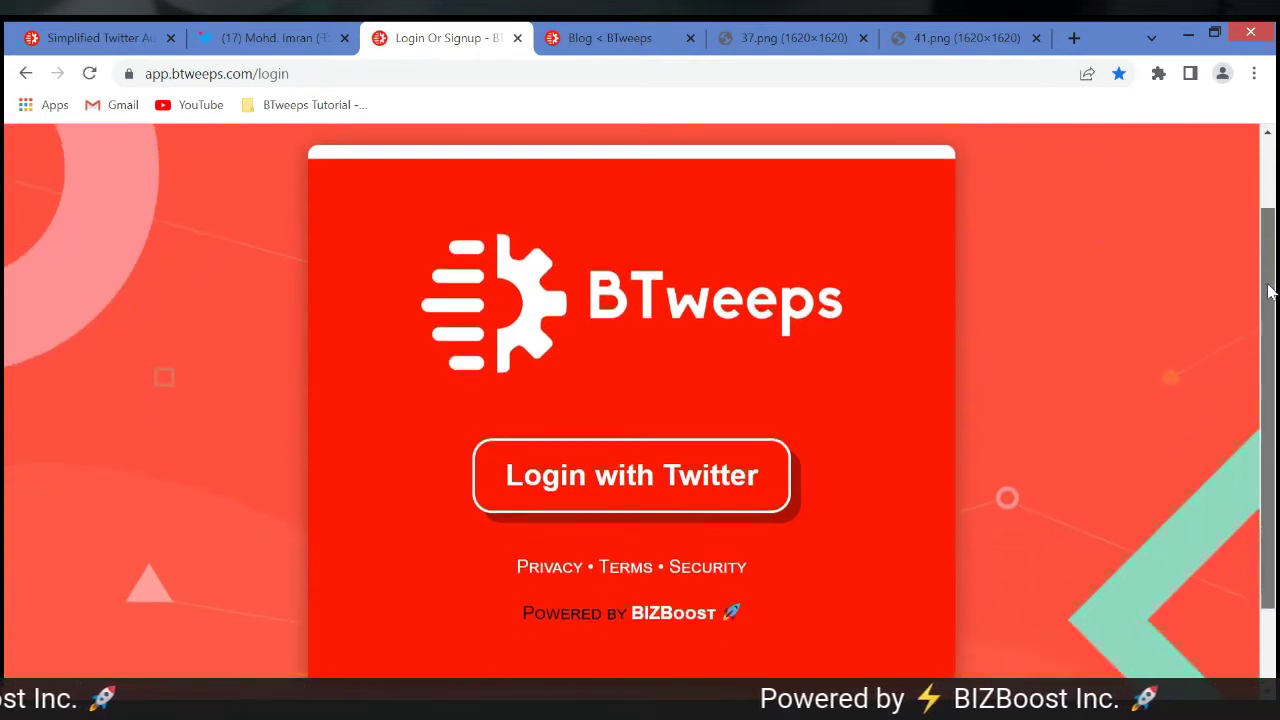
{"action": "left_click", "coordinate": [615, 473]}
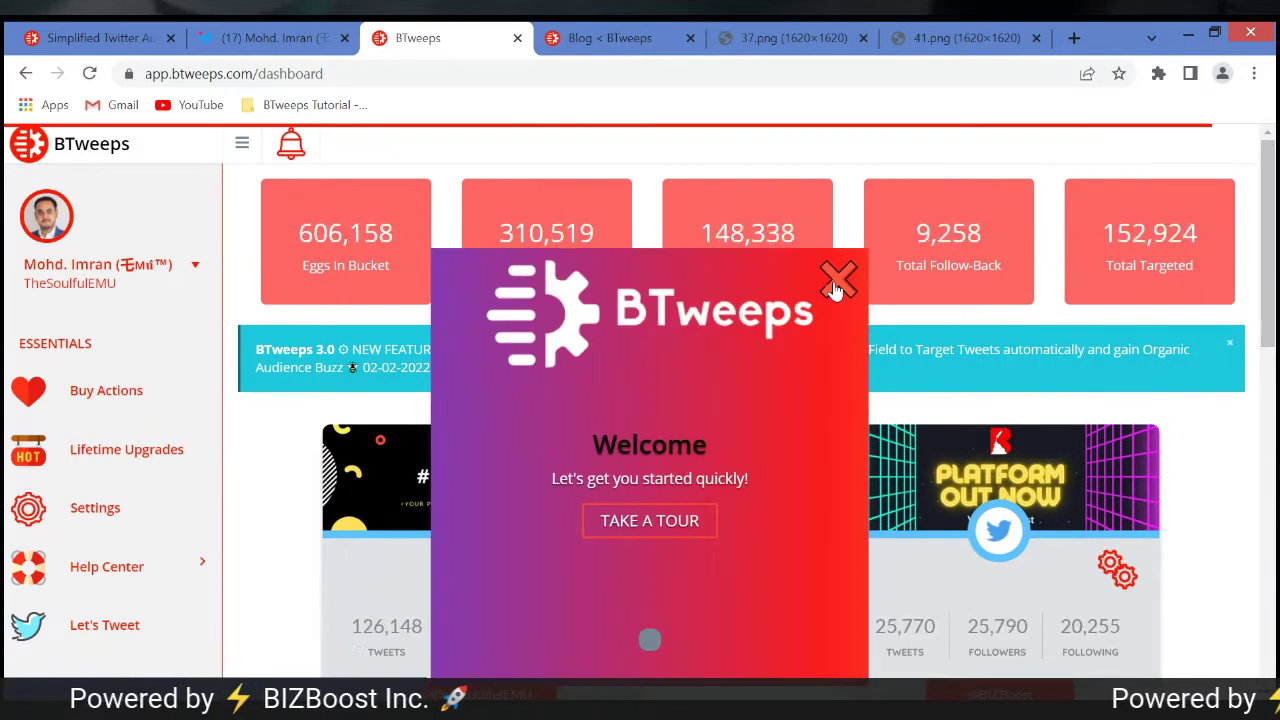
Dismiss the Welcome popup and flip the left account card to its settings side
{"action": "left_click", "coordinate": [838, 277]}
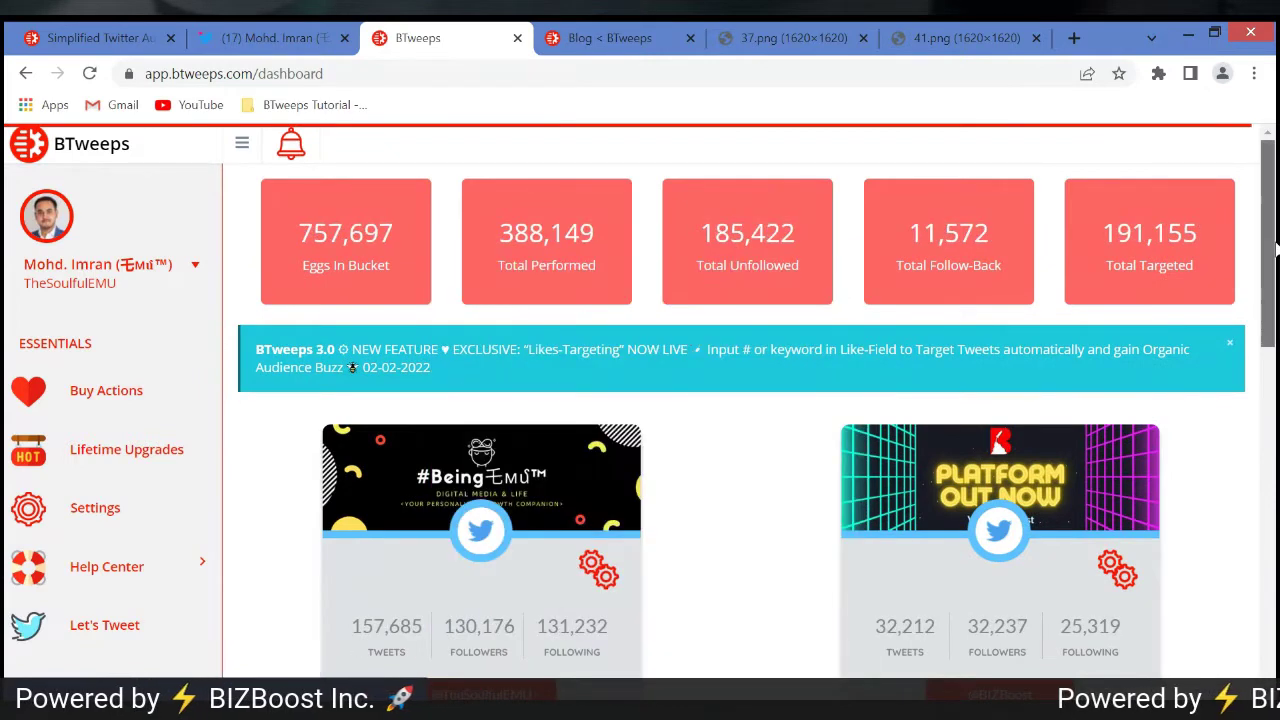
{"action": "scroll", "coordinate": [1275, 248], "scroll_direction": "down", "scroll_amount": 2}
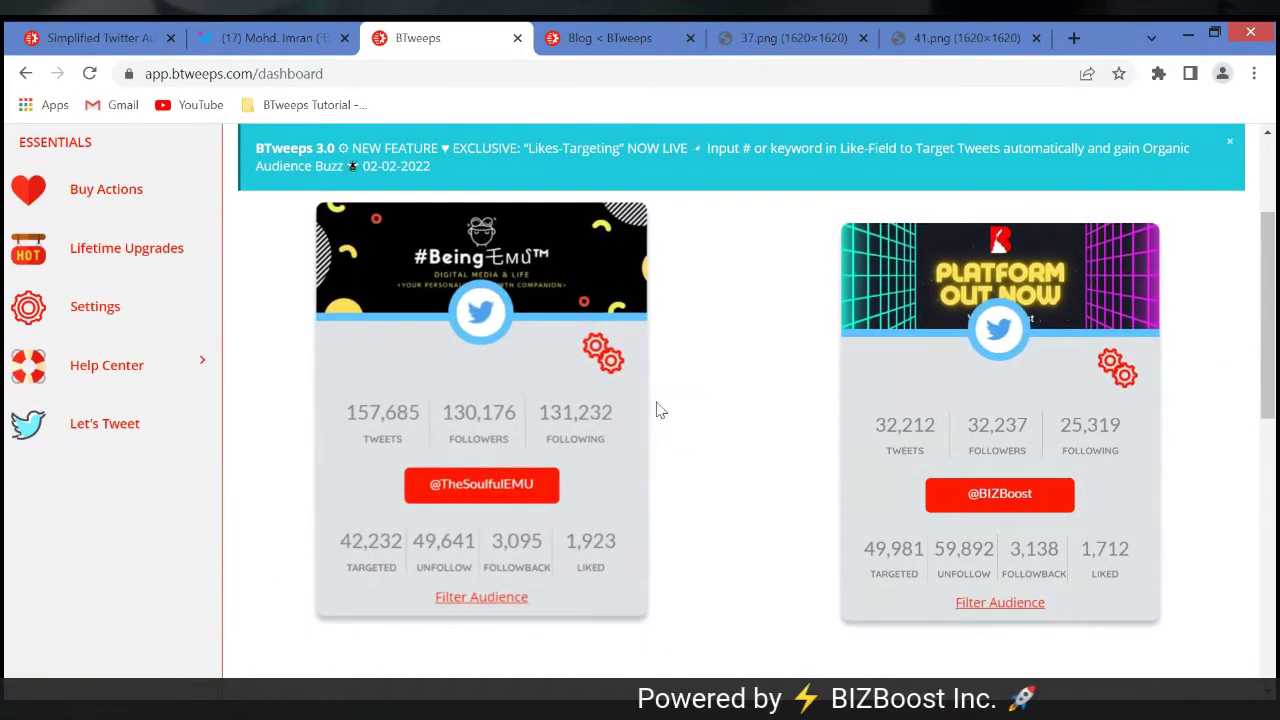
{"action": "left_click", "coordinate": [602, 362]}
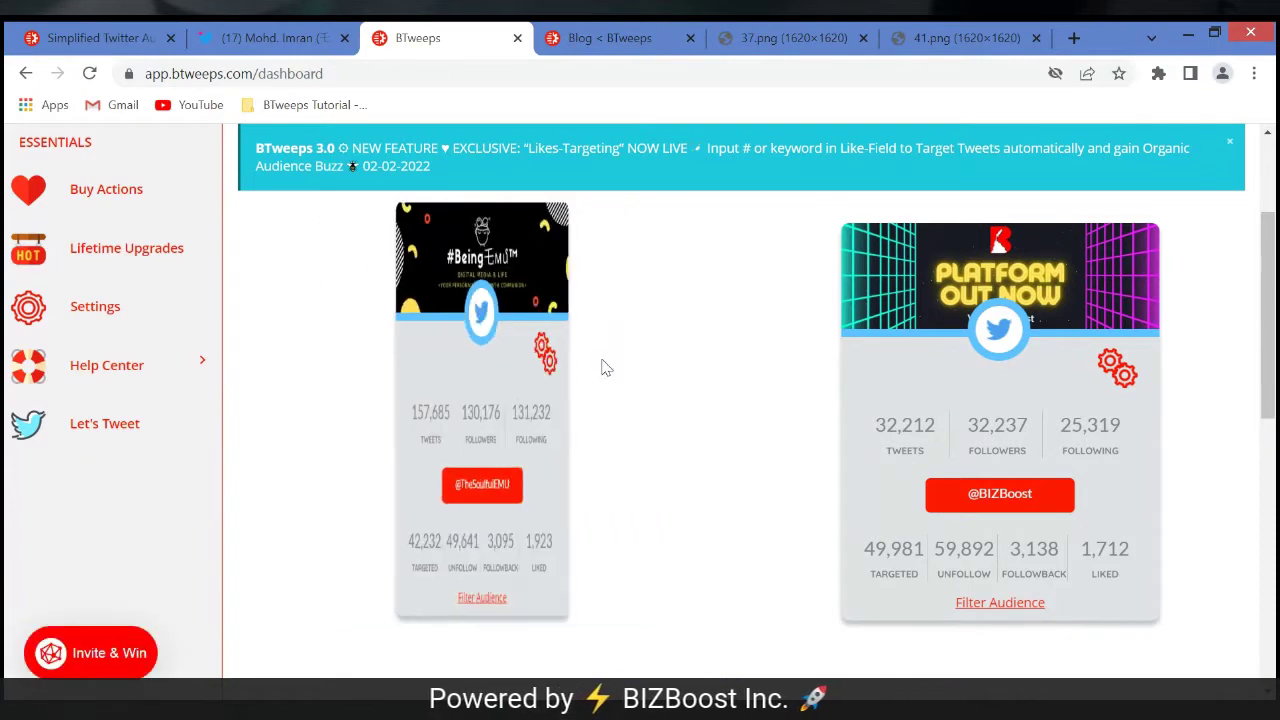
{"action": "scroll", "coordinate": [1275, 365], "scroll_direction": "down", "scroll_amount": 1}
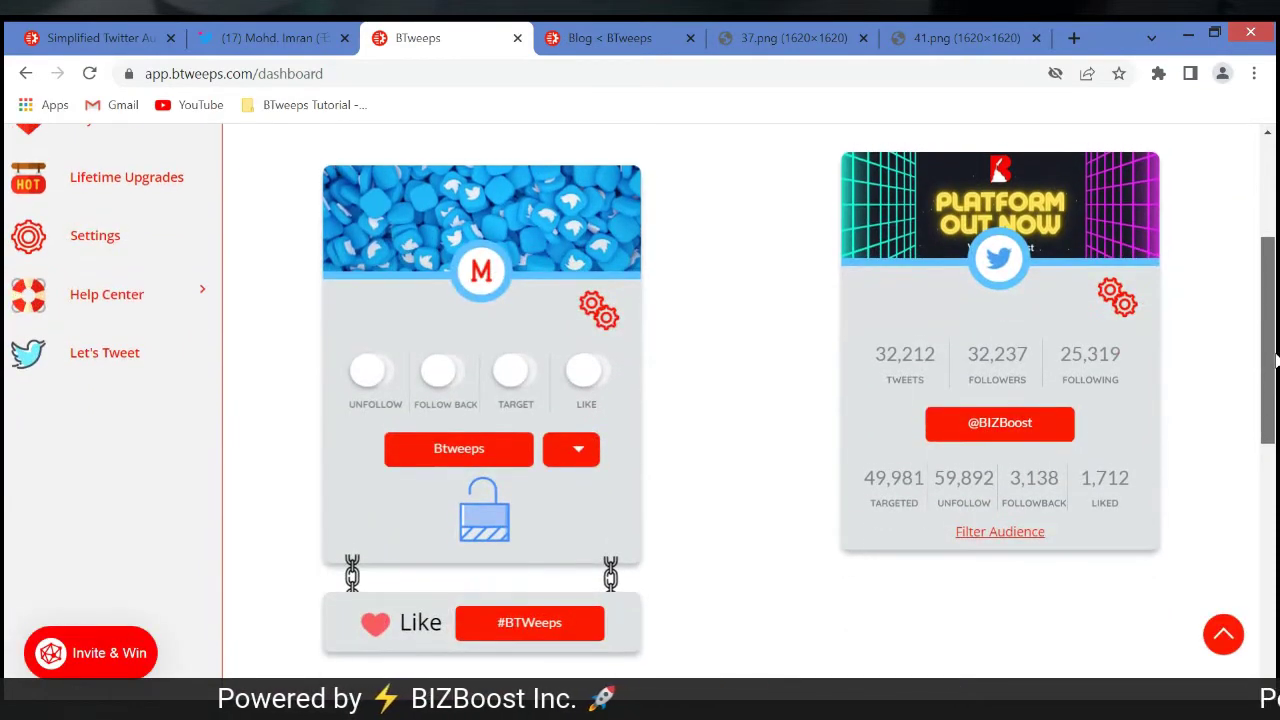
{"action": "left_click_drag", "start_coordinate": [1275, 365], "coordinate": [1275, 355]}
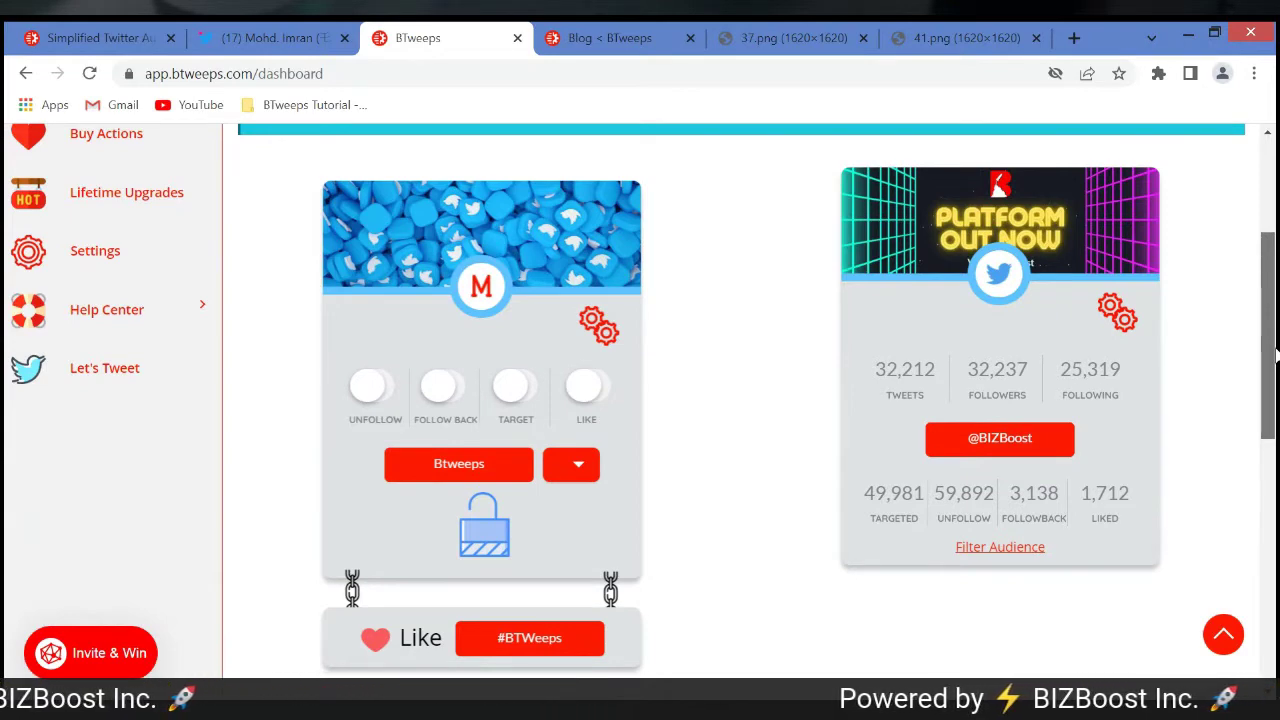
{"action": "left_click_drag", "start_coordinate": [1275, 355], "coordinate": [1275, 356]}
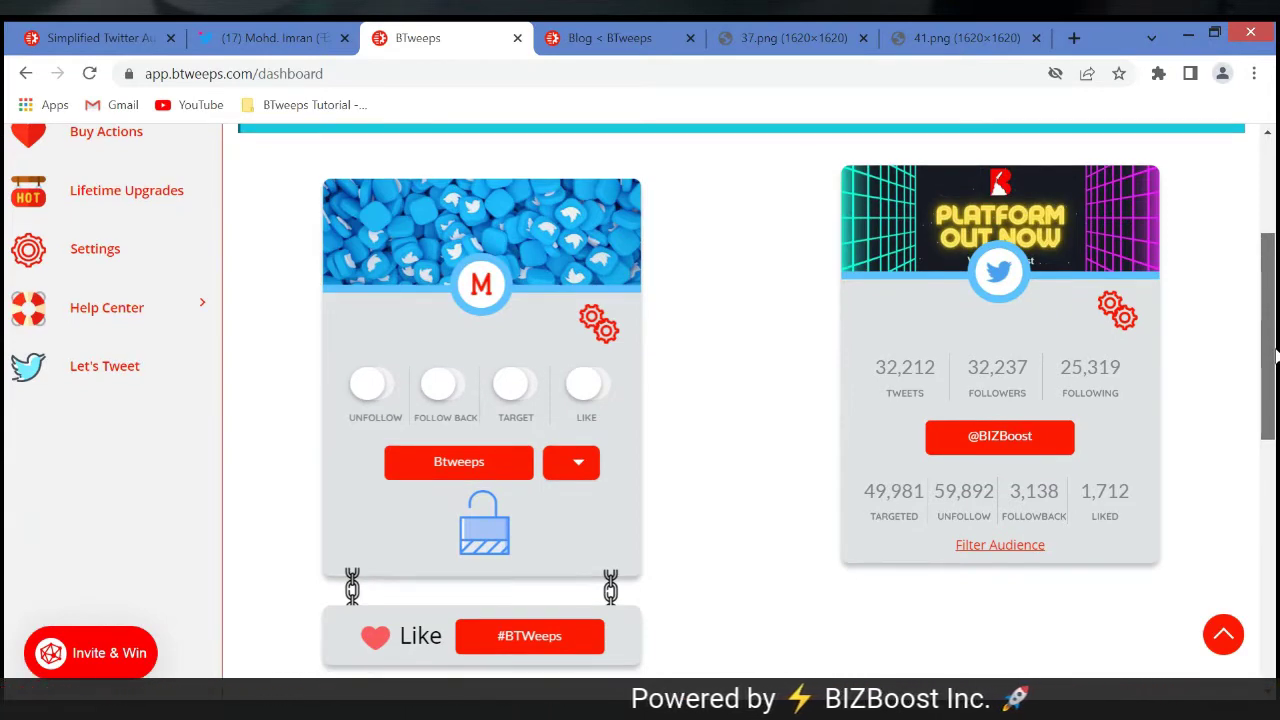
Open the BlackettMusic profile from recent Twitter searches and view its follower counts
{"action": "left_click", "coordinate": [250, 38]}
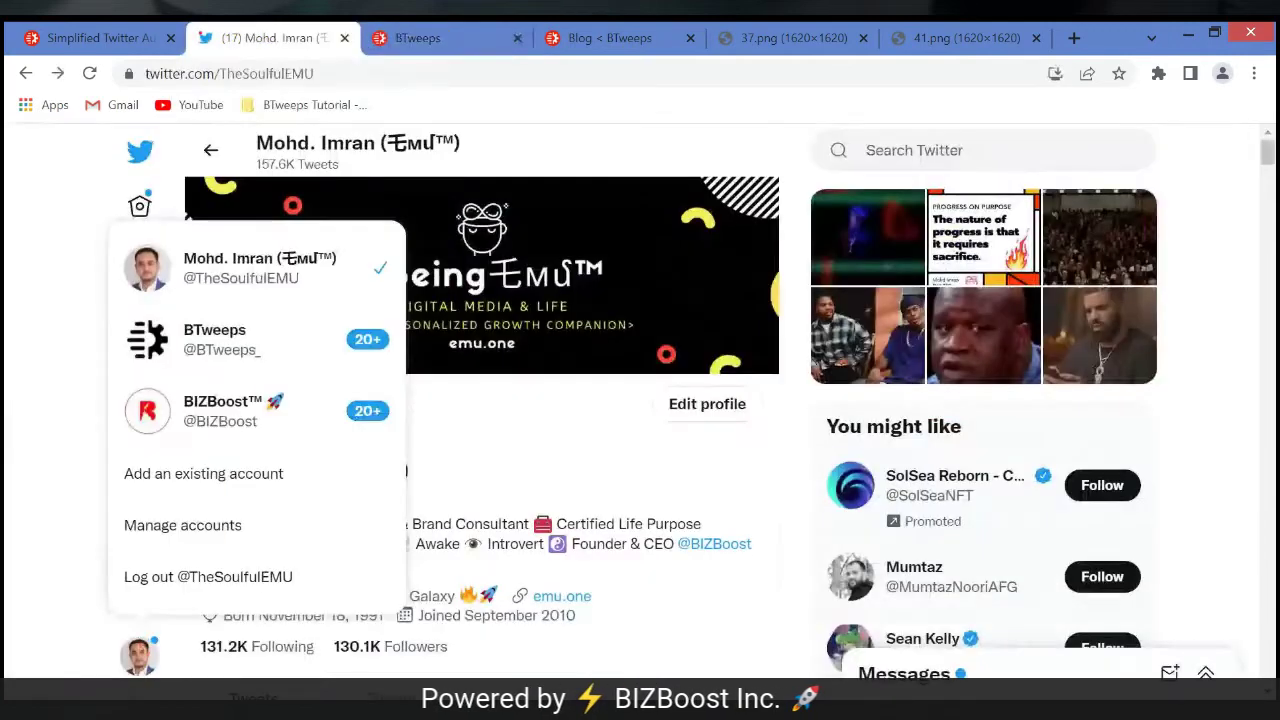
{"action": "left_click", "coordinate": [915, 155]}
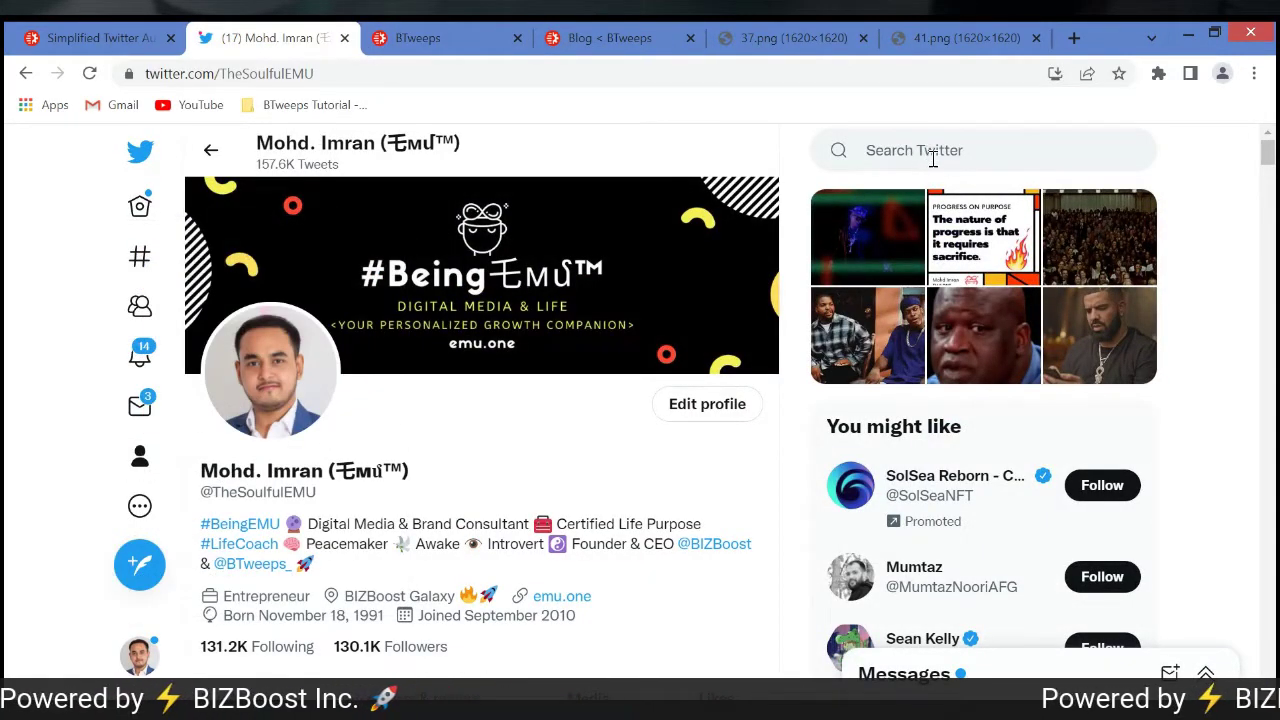
{"action": "left_click", "coordinate": [929, 148]}
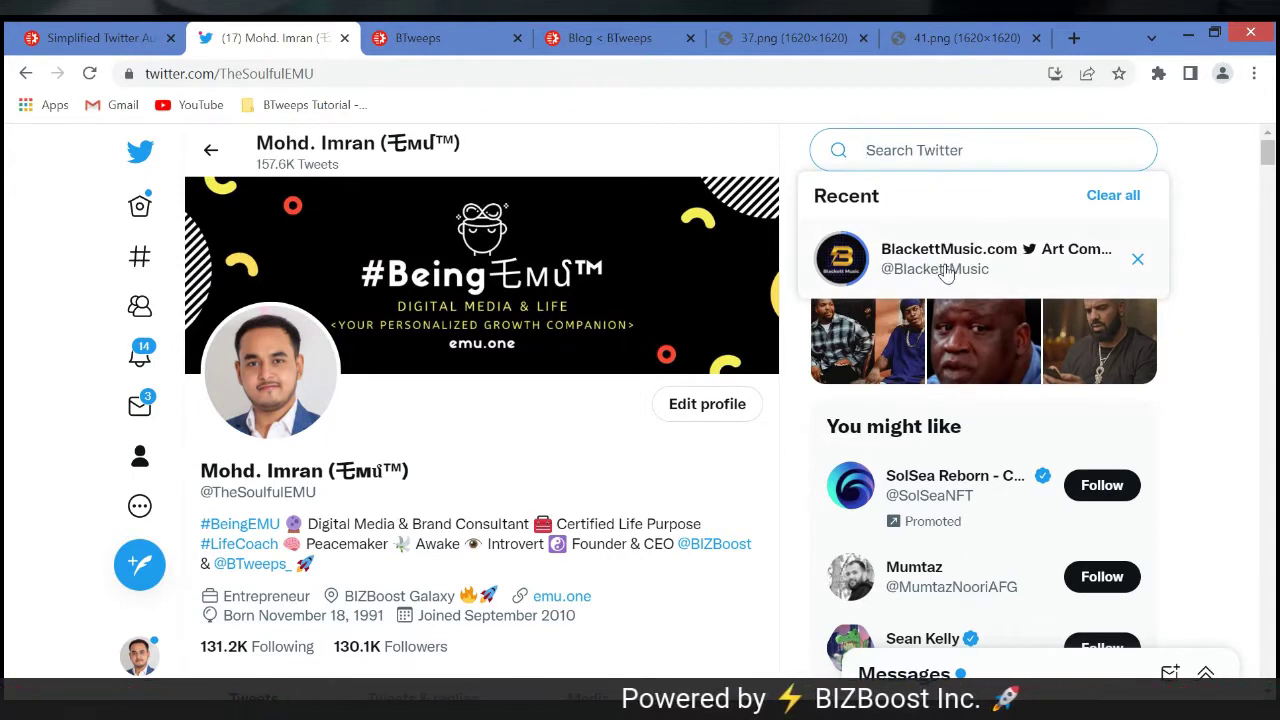
{"action": "left_click", "coordinate": [946, 272]}
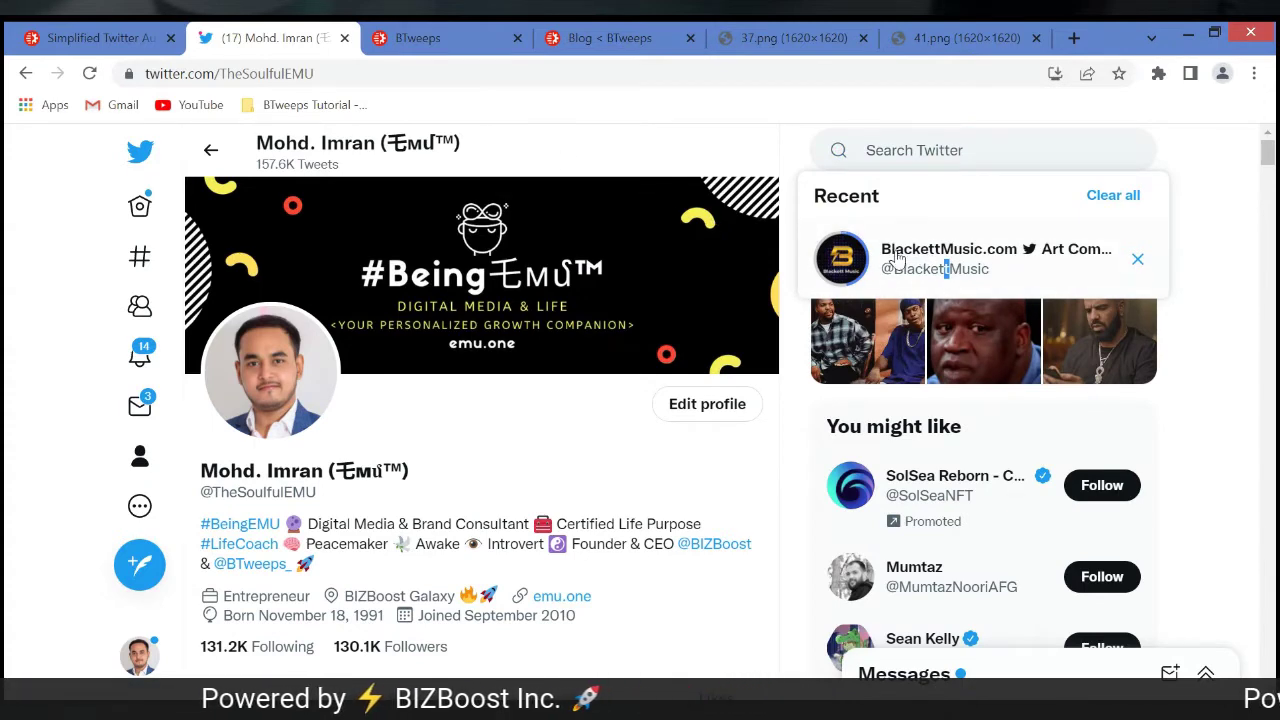
{"action": "left_click", "coordinate": [905, 262]}
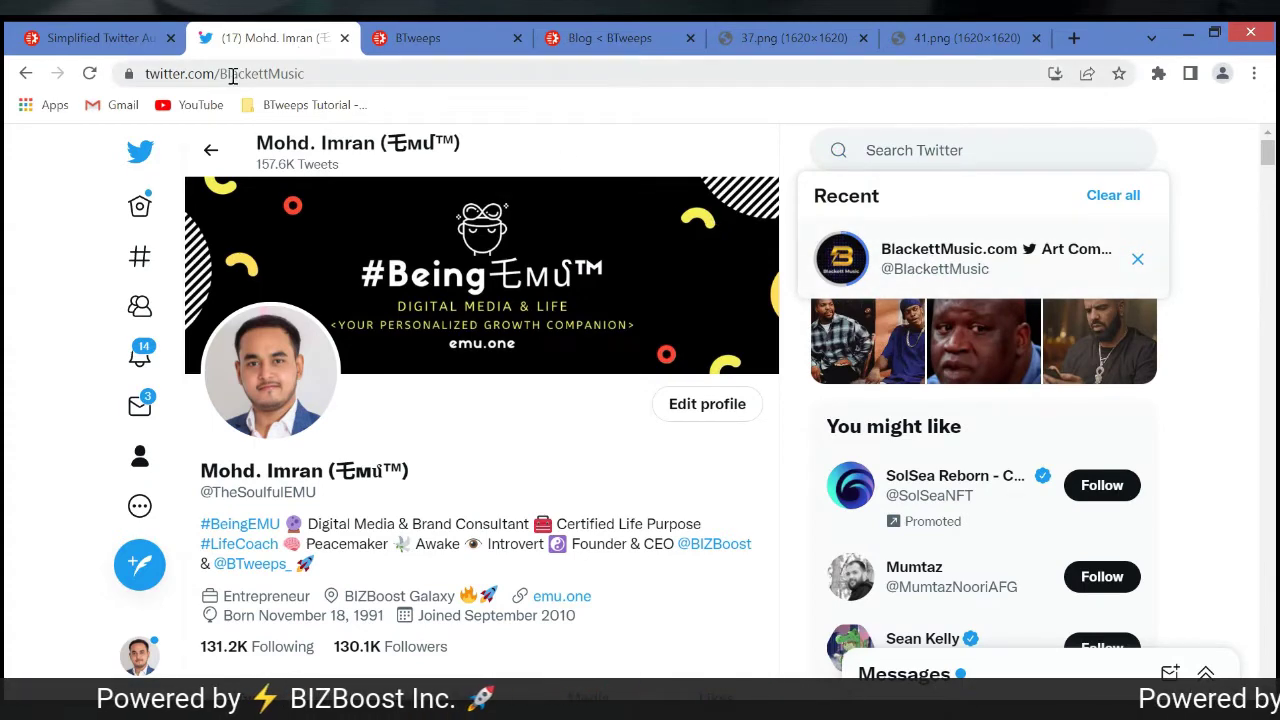
{"action": "double_click", "coordinate": [290, 74]}
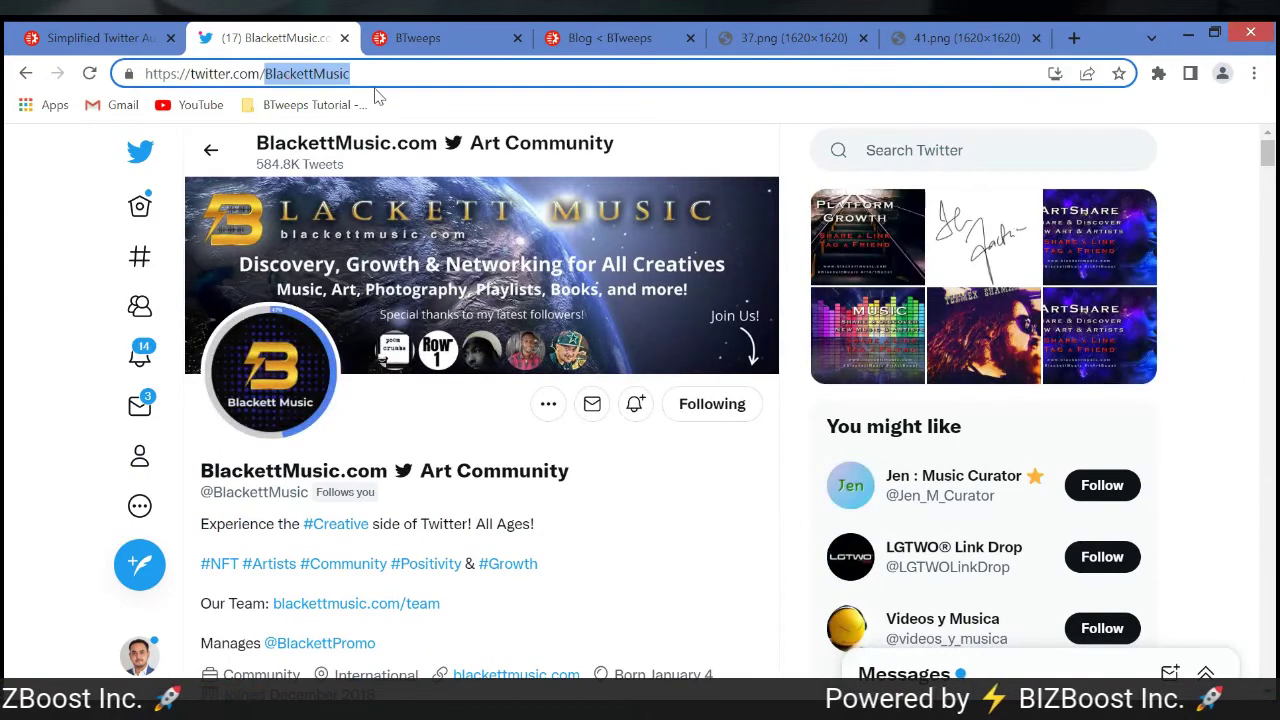
{"action": "left_click", "coordinate": [1268, 178]}
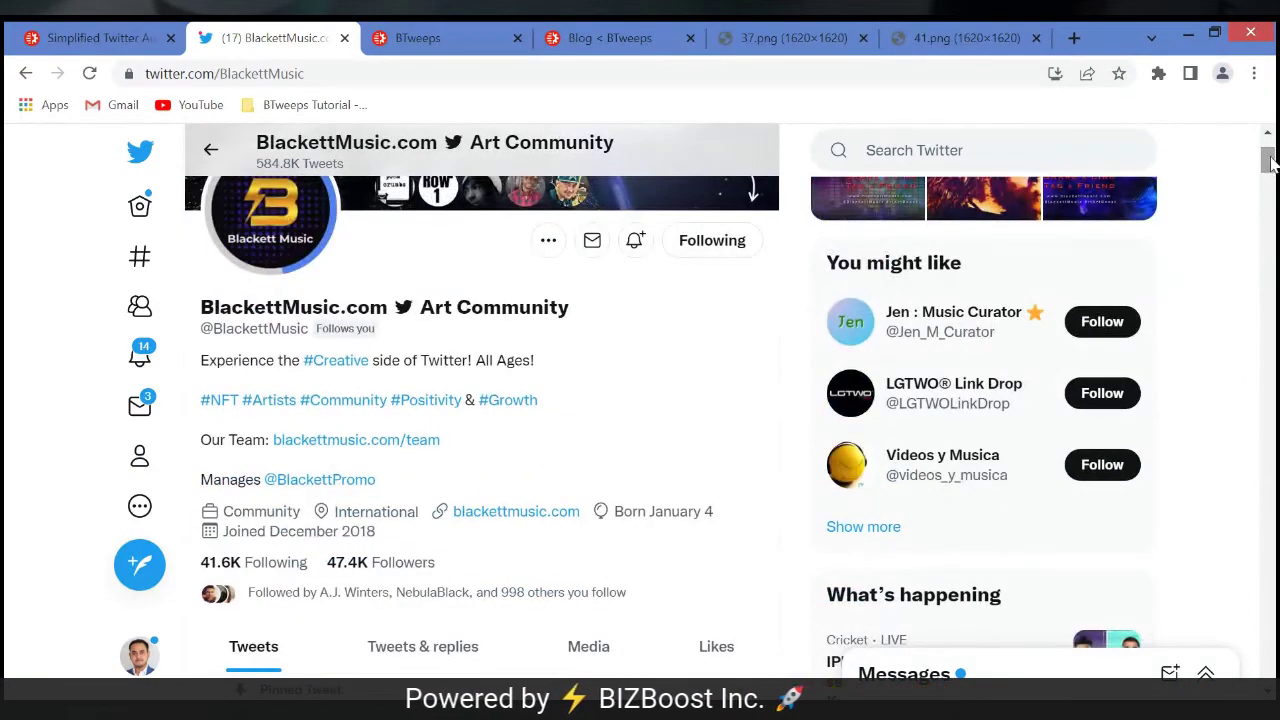
Enter 'BlackettMusic' in the card's target account field and save it
{"action": "left_click", "coordinate": [418, 38]}
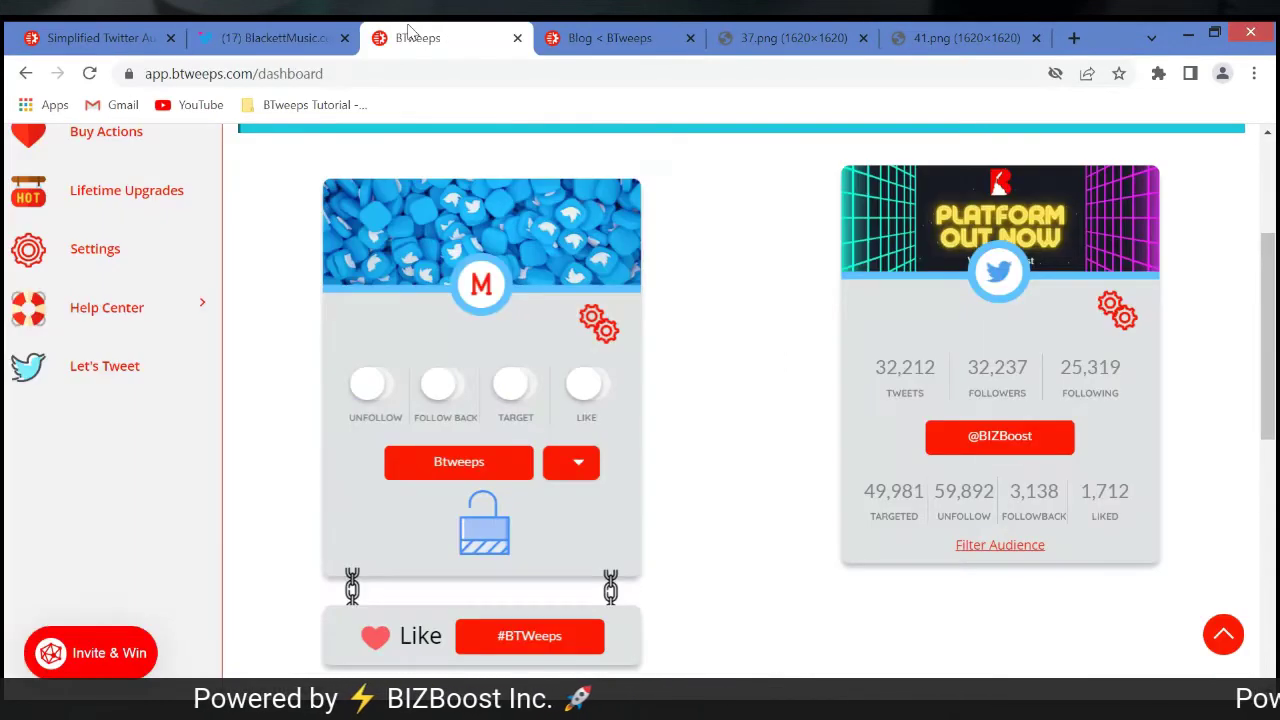
{"action": "scroll", "coordinate": [1274, 320], "scroll_direction": "down", "scroll_amount": 1}
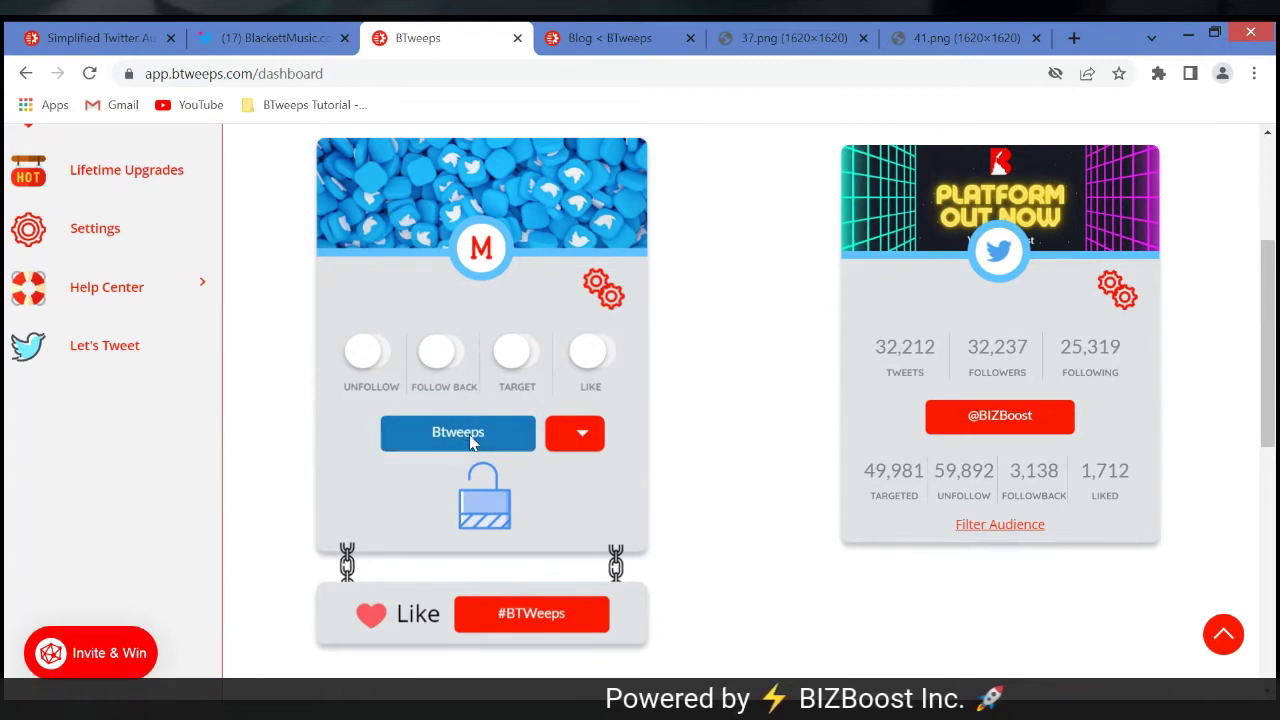
{"action": "left_click", "coordinate": [473, 441]}
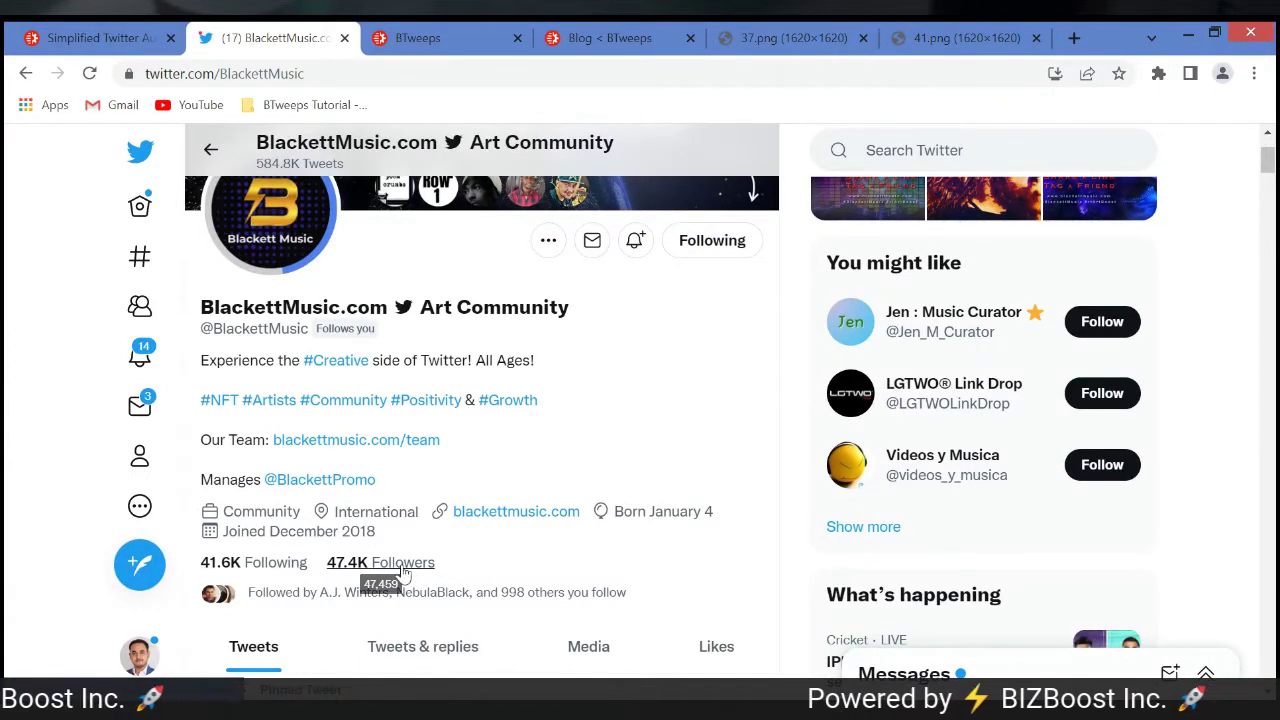
{"action": "left_click", "coordinate": [415, 38]}
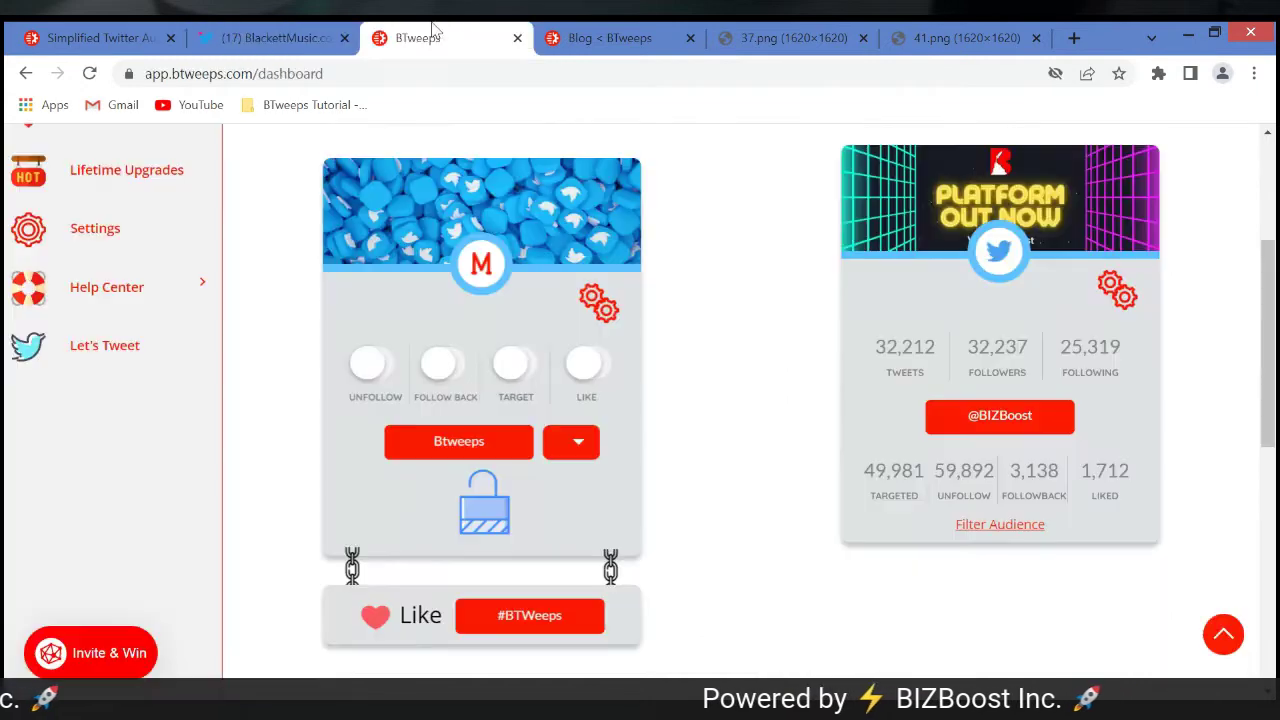
{"action": "left_click", "coordinate": [490, 434]}
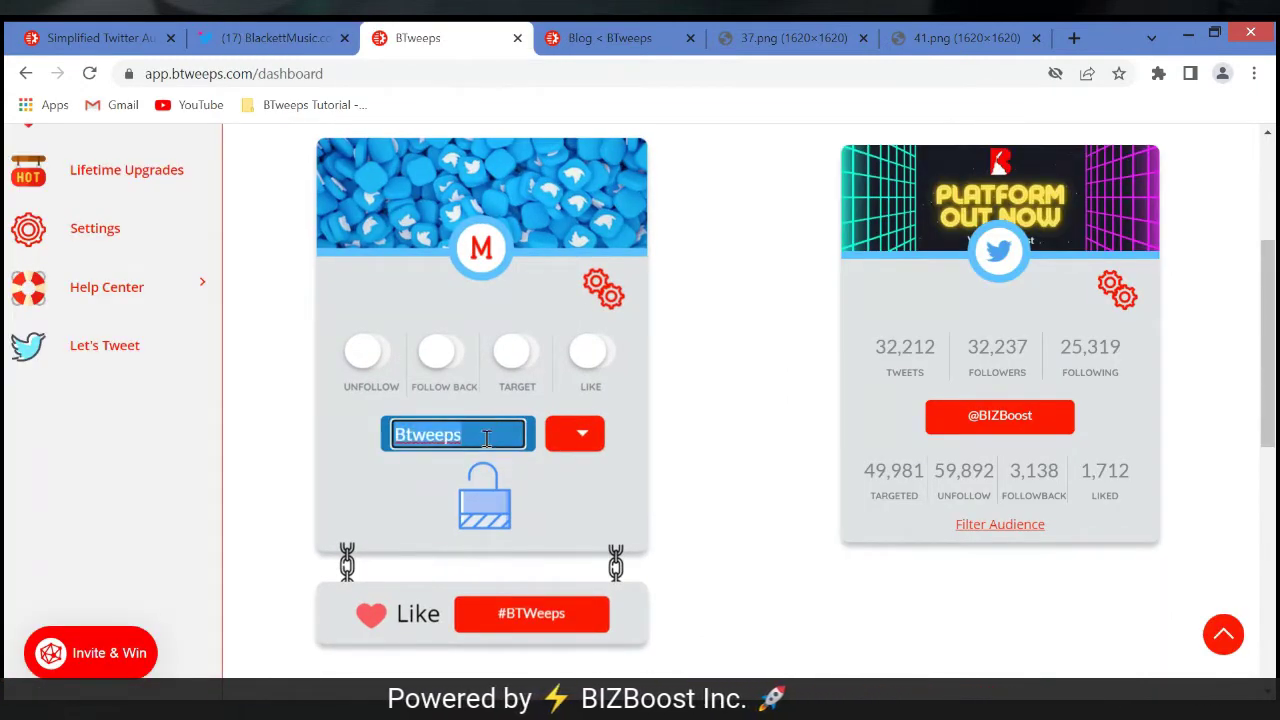
{"action": "type", "text": "BlackettMusic"}
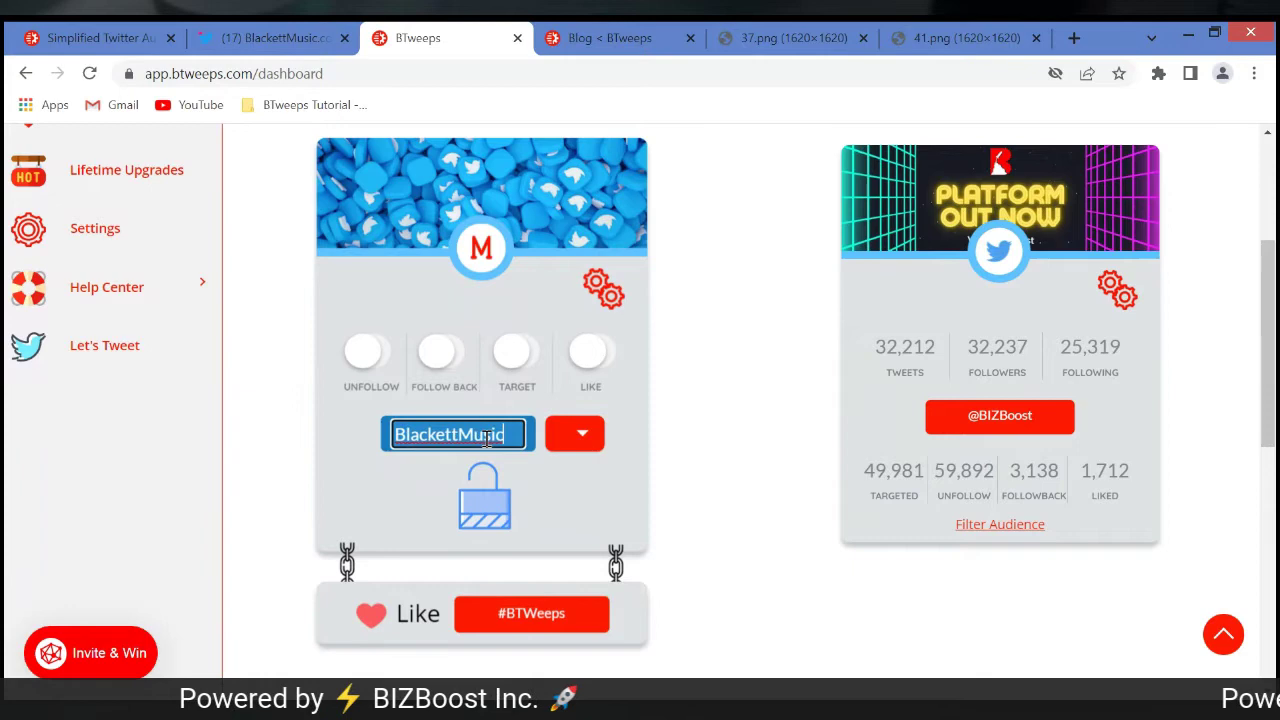
{"action": "key", "text": "Return"}
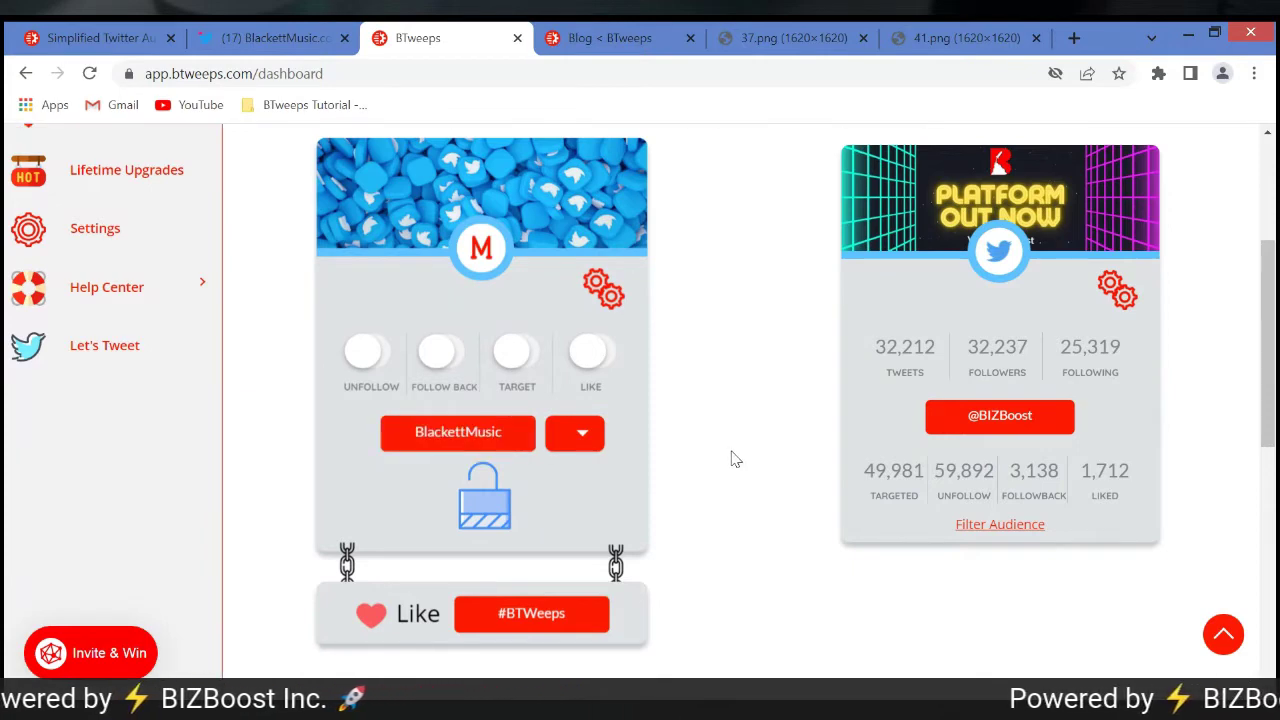
{"action": "scroll", "coordinate": [1268, 338], "scroll_direction": "up", "scroll_amount": 3}
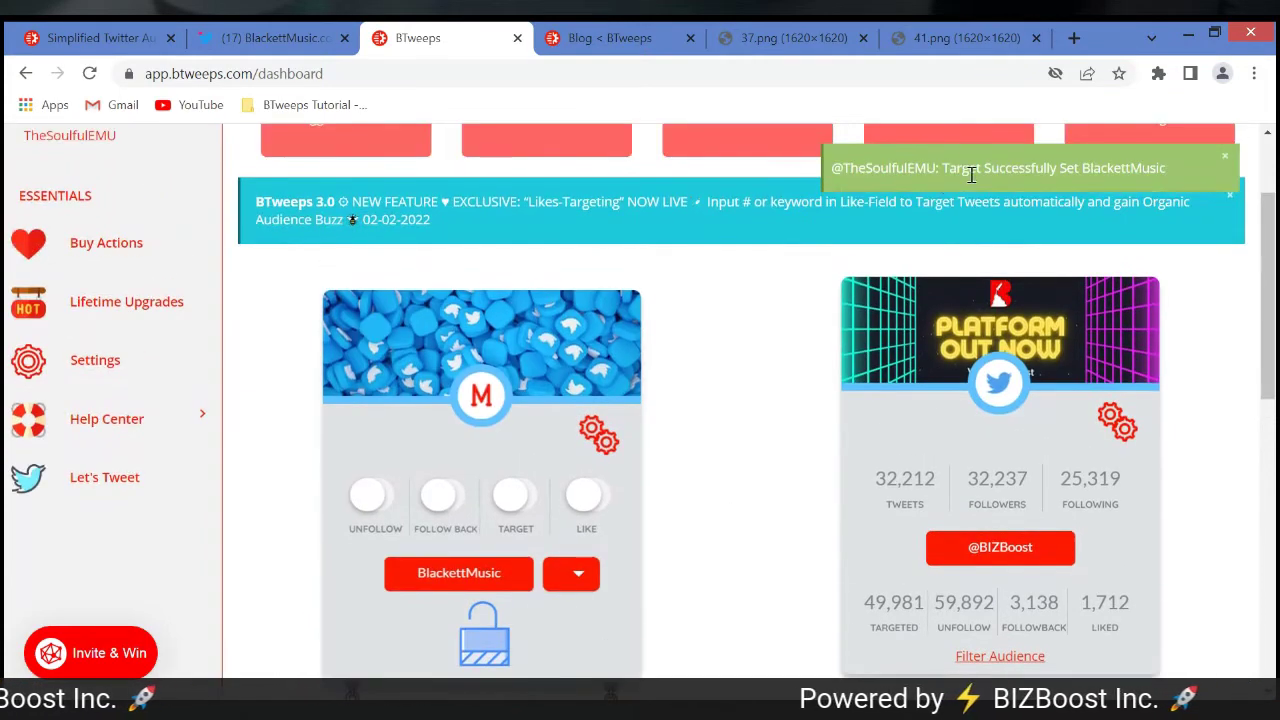
{"action": "left_click", "coordinate": [1087, 176]}
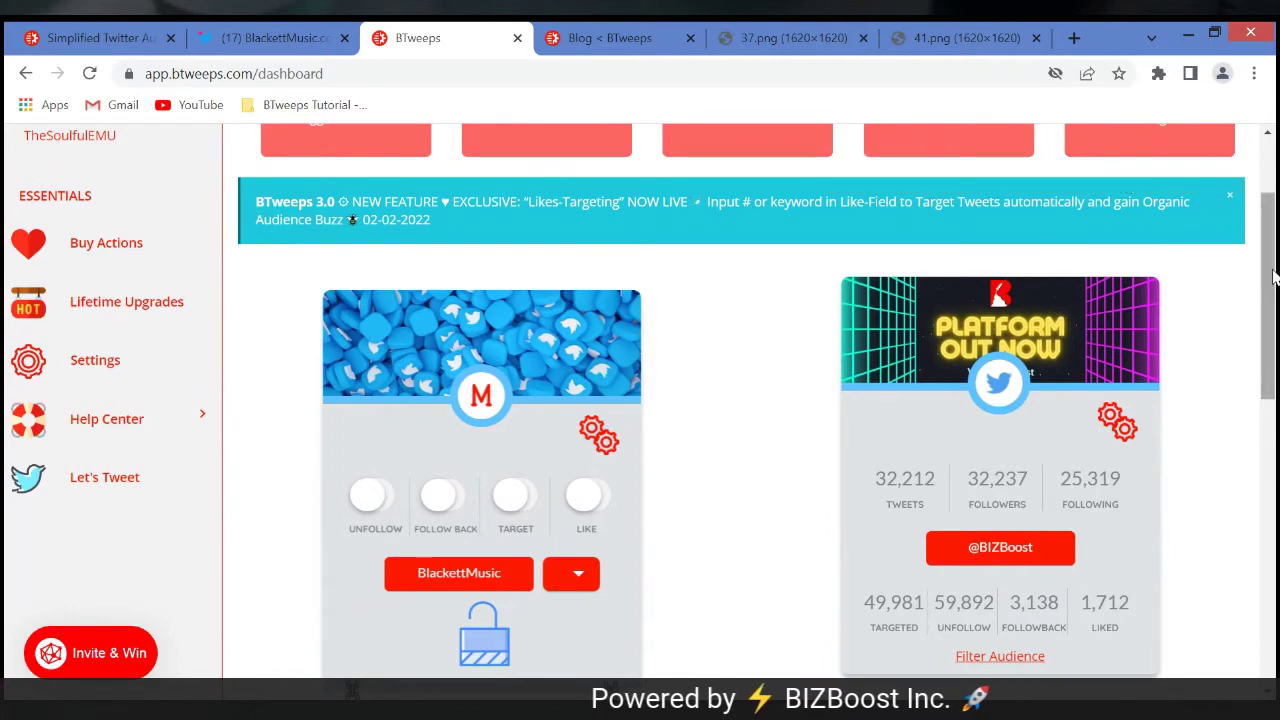
{"action": "scroll", "coordinate": [1274, 314], "scroll_direction": "down", "scroll_amount": 2}
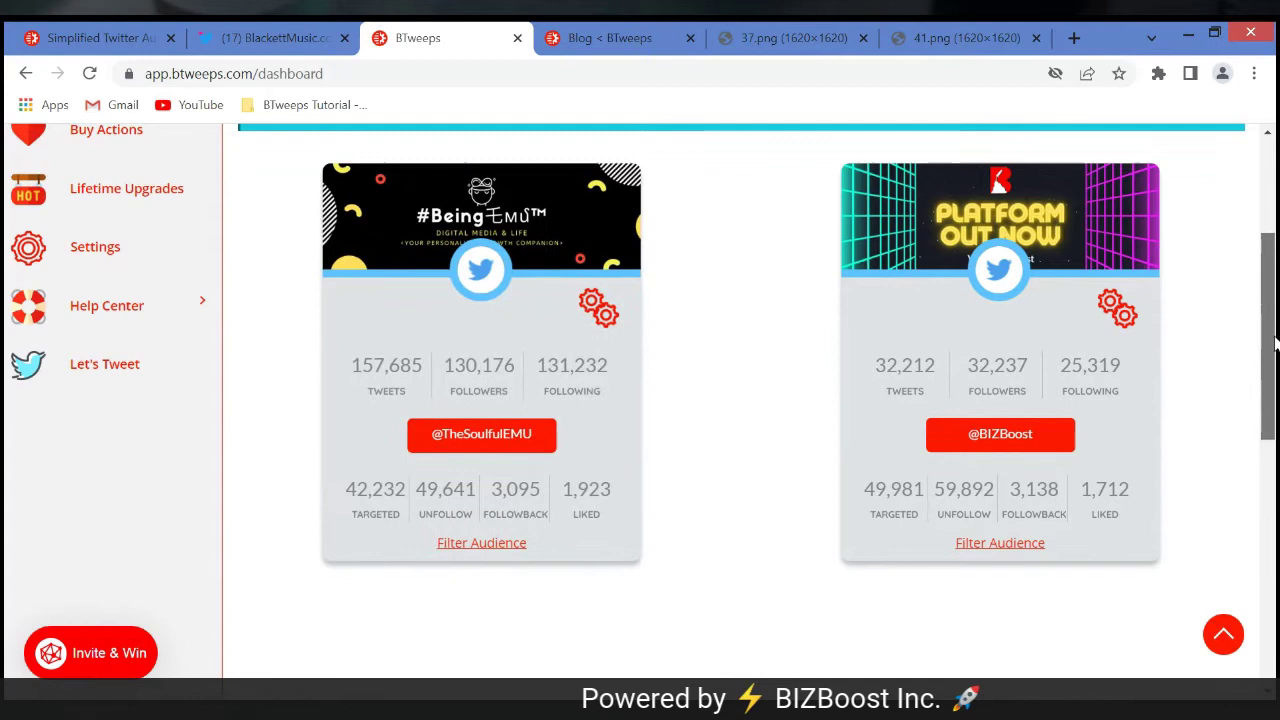
{"action": "scroll", "coordinate": [1268, 320], "scroll_direction": "up", "scroll_amount": 1}
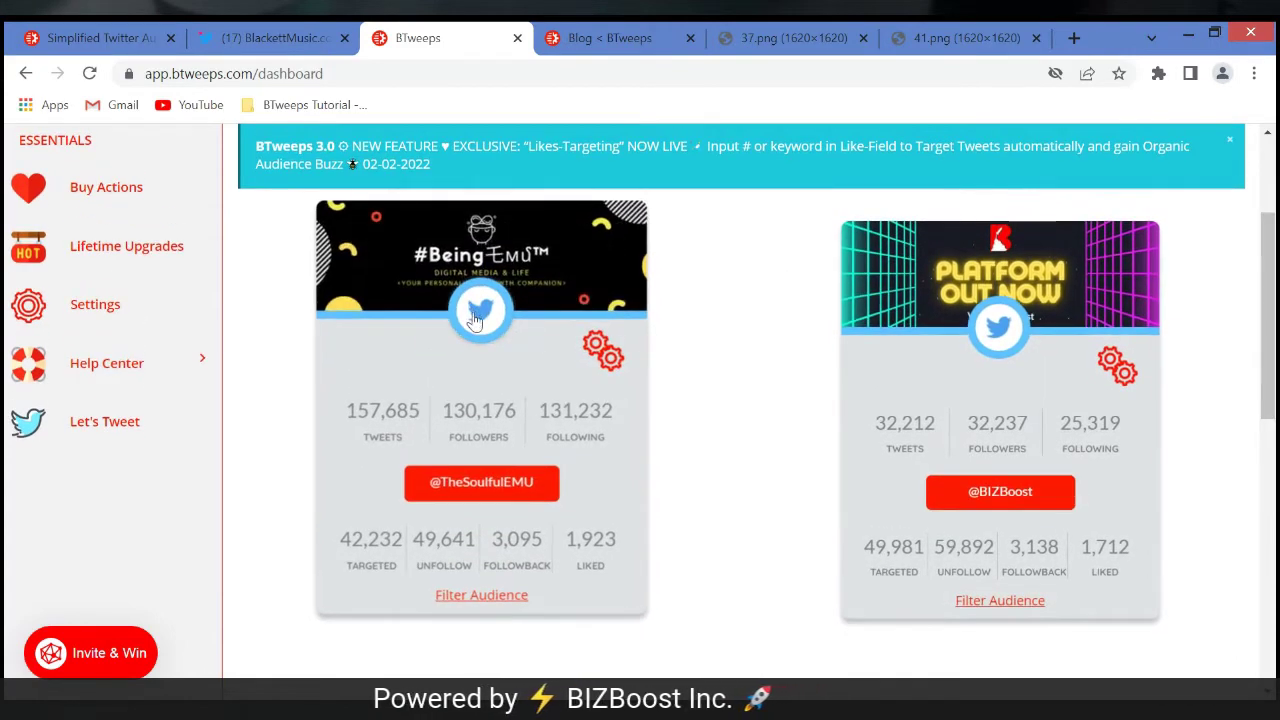
{"action": "left_click", "coordinate": [477, 318]}
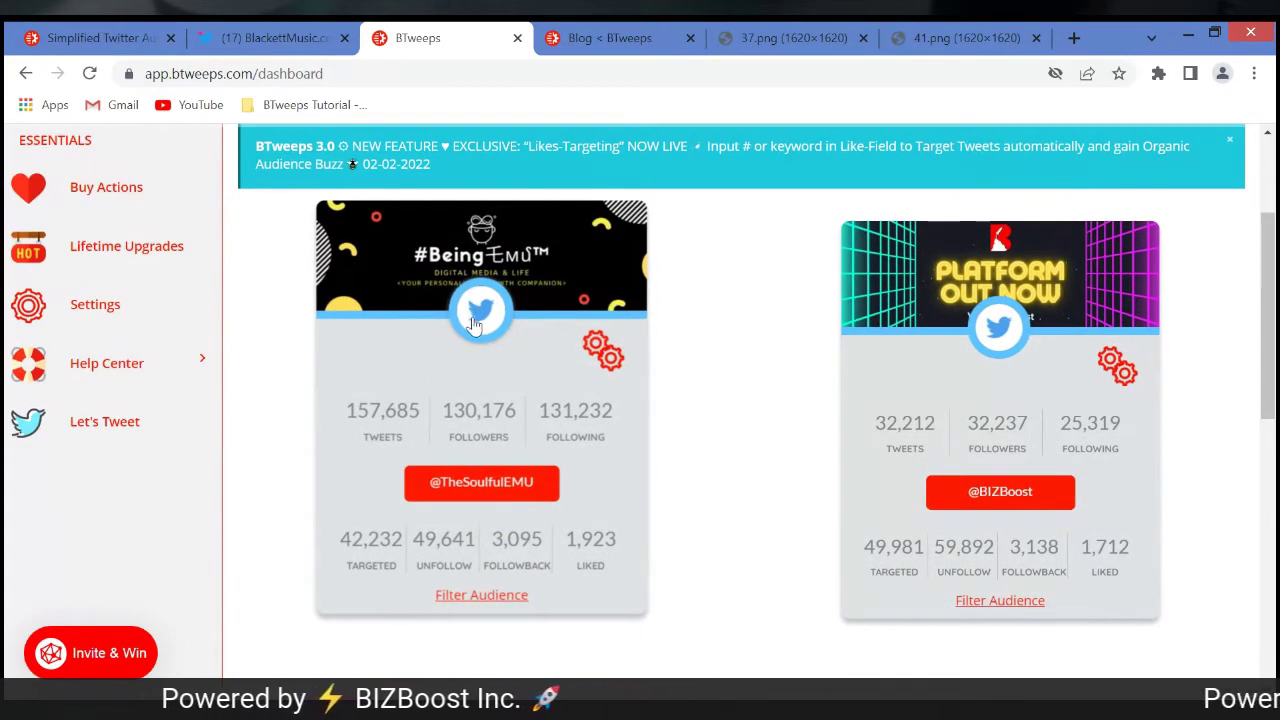
{"action": "scroll", "coordinate": [1275, 360], "scroll_direction": "up", "scroll_amount": 1}
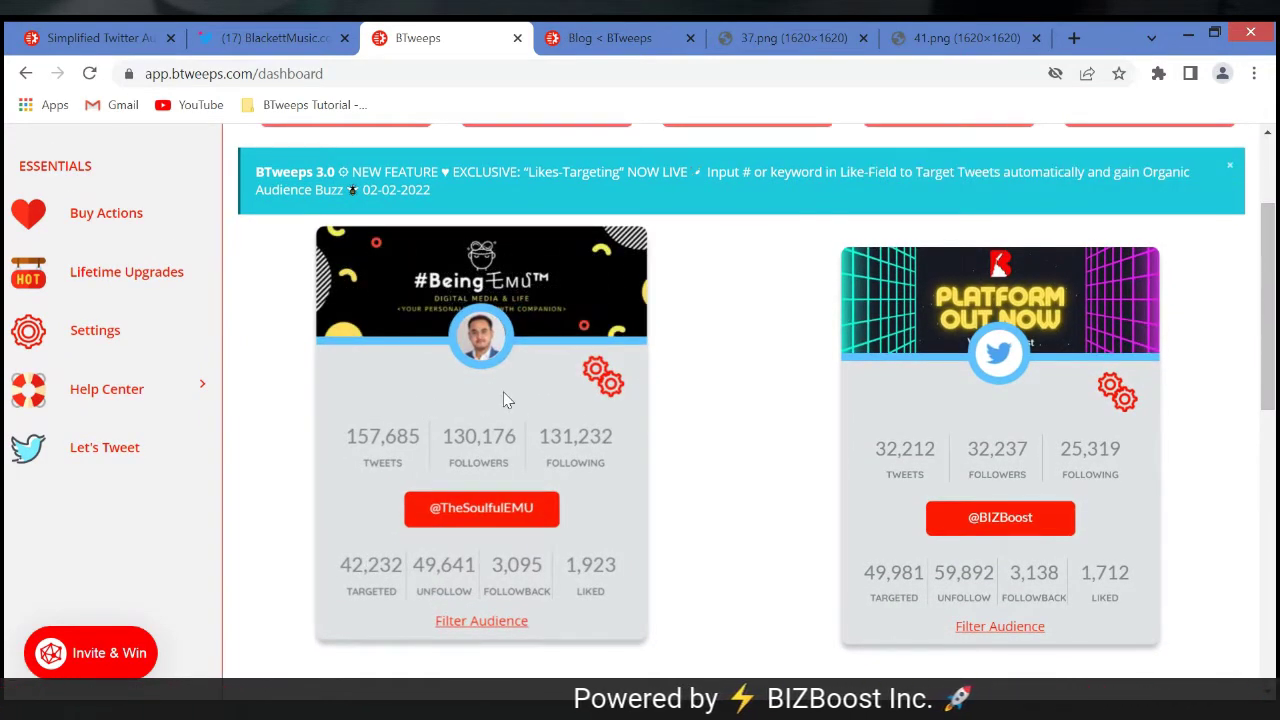
Flip the left card to its settings and switch the TARGET toggle on
{"action": "left_click", "coordinate": [592, 380]}
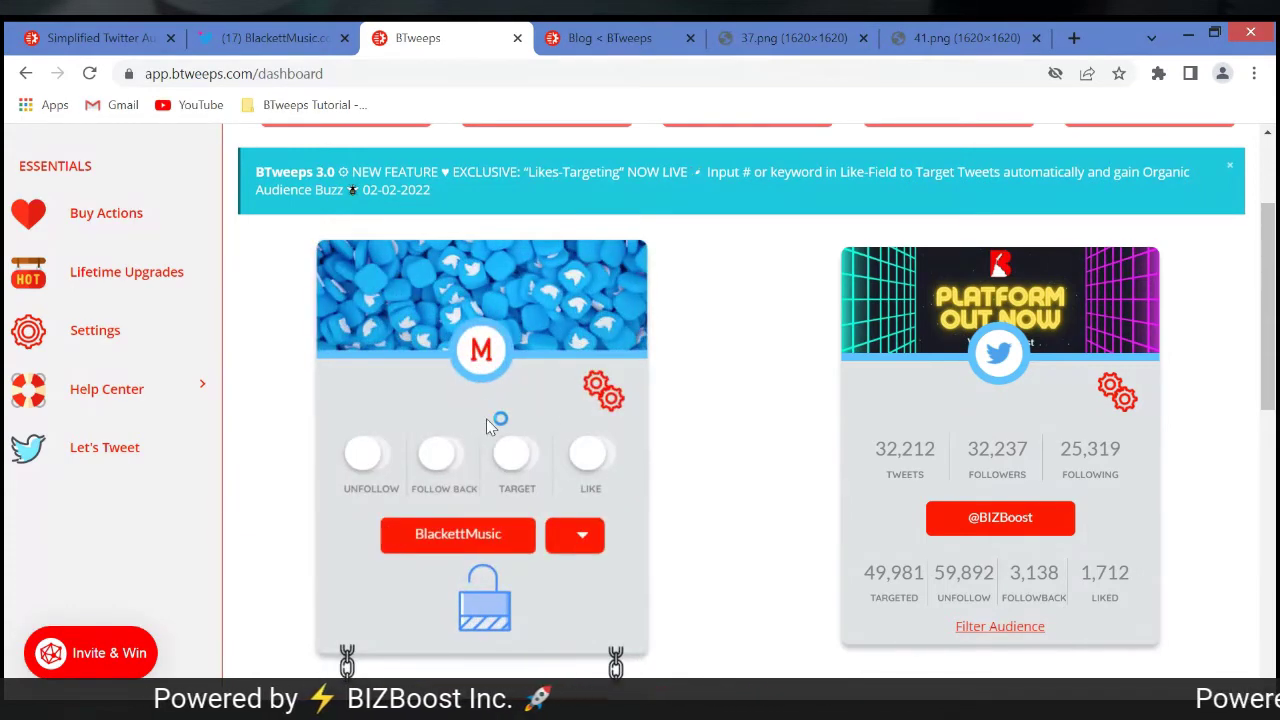
{"action": "scroll", "coordinate": [1274, 380], "scroll_direction": "down", "scroll_amount": 1}
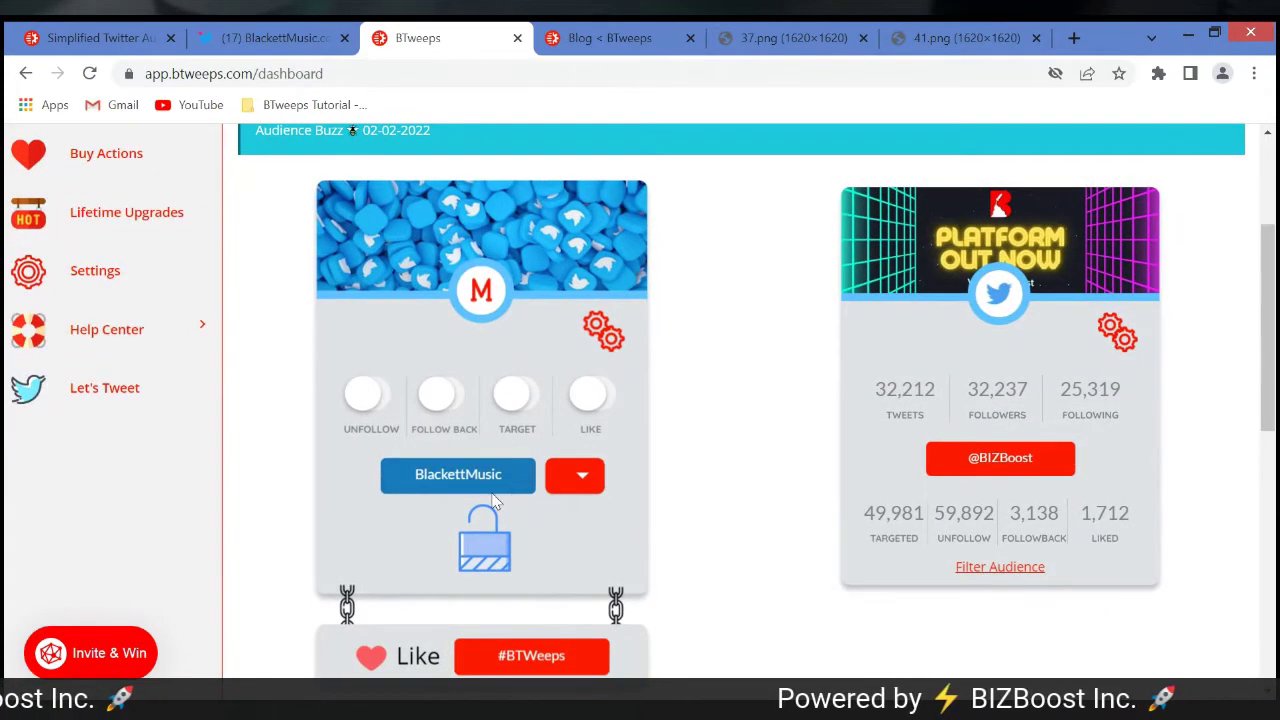
{"action": "scroll", "coordinate": [505, 400], "scroll_direction": "down", "scroll_amount": 1}
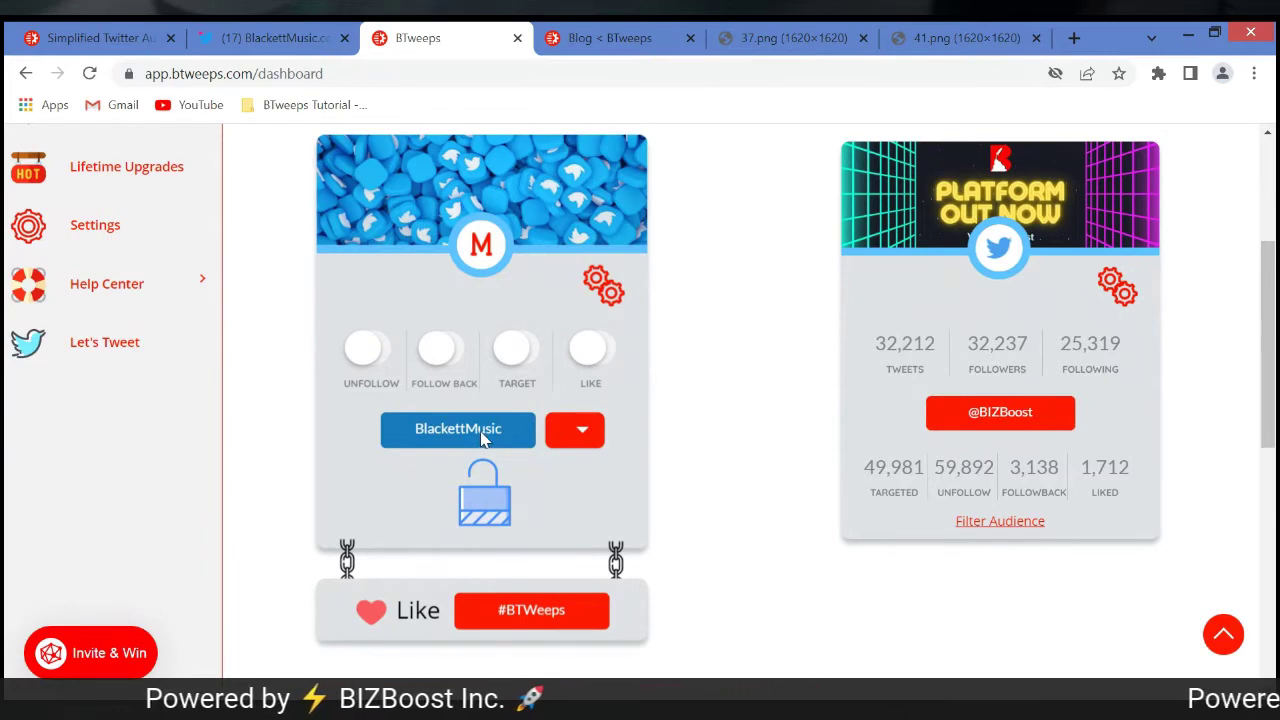
{"action": "left_click", "coordinate": [515, 352]}
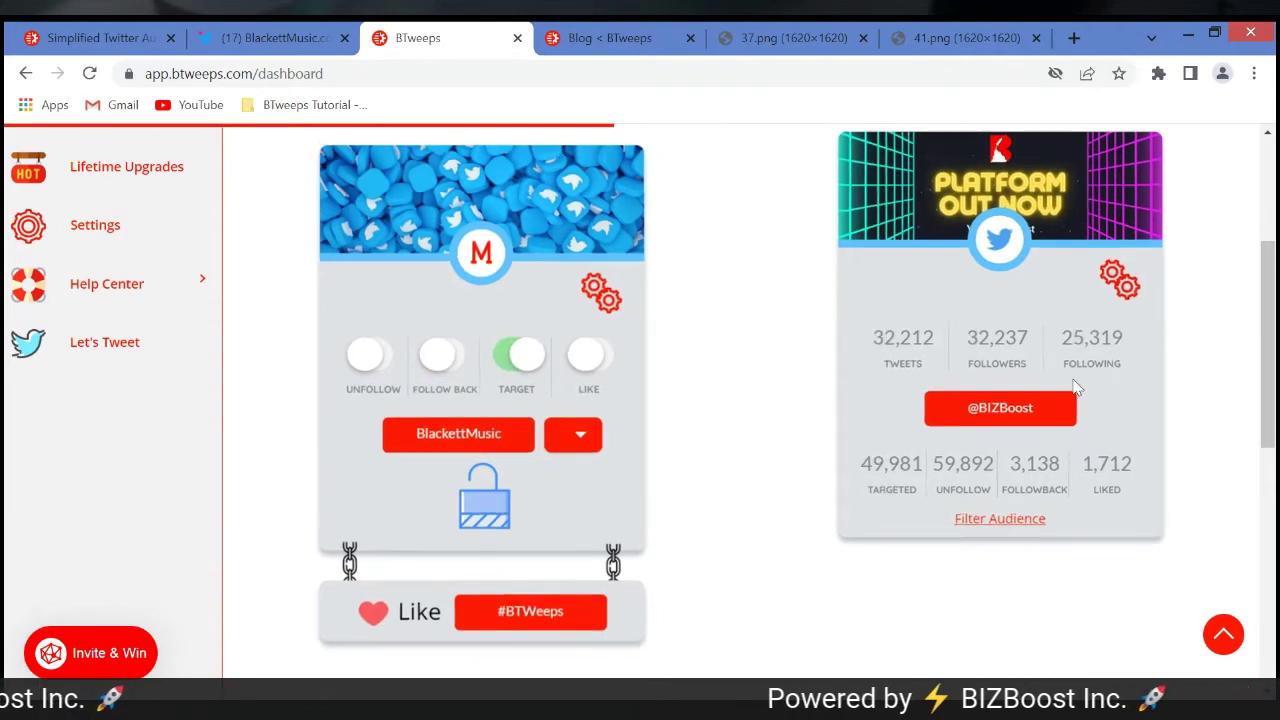
Reload the dashboard, close the Welcome popup, and check the card's saved targeting settings
{"action": "left_click_drag", "start_coordinate": [1275, 372], "coordinate": [1275, 250]}
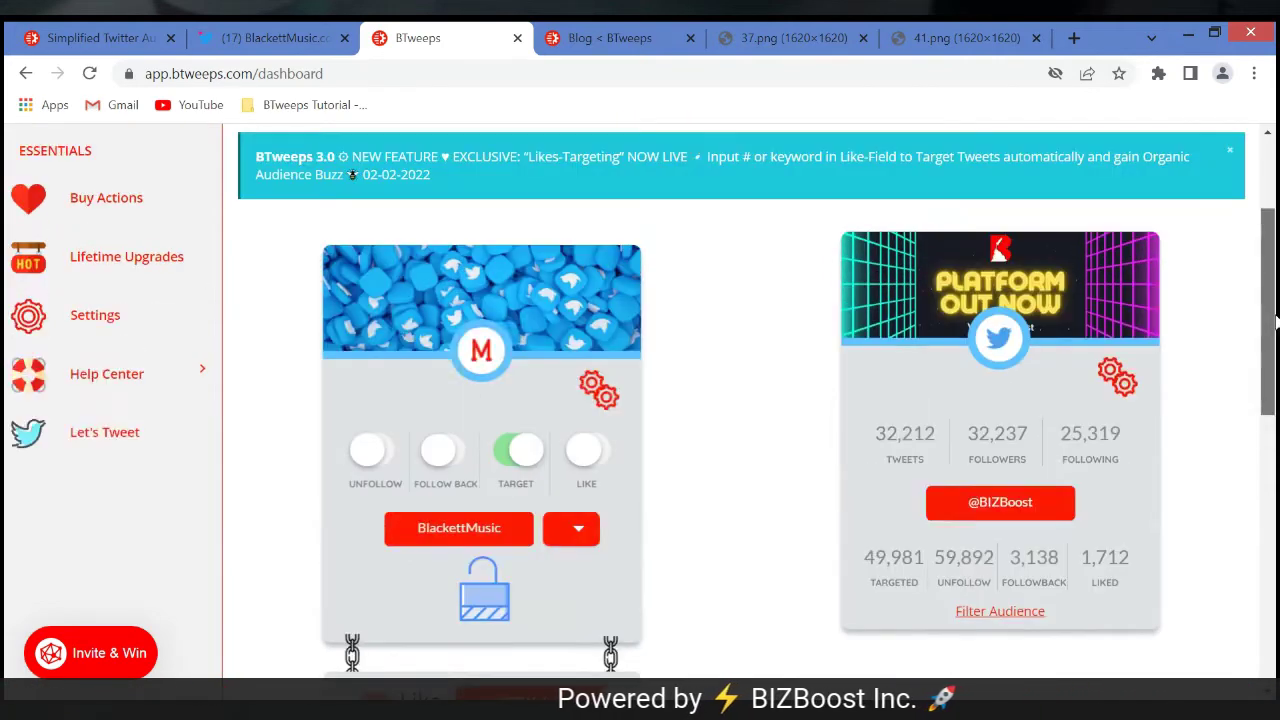
{"action": "left_click", "coordinate": [90, 74]}
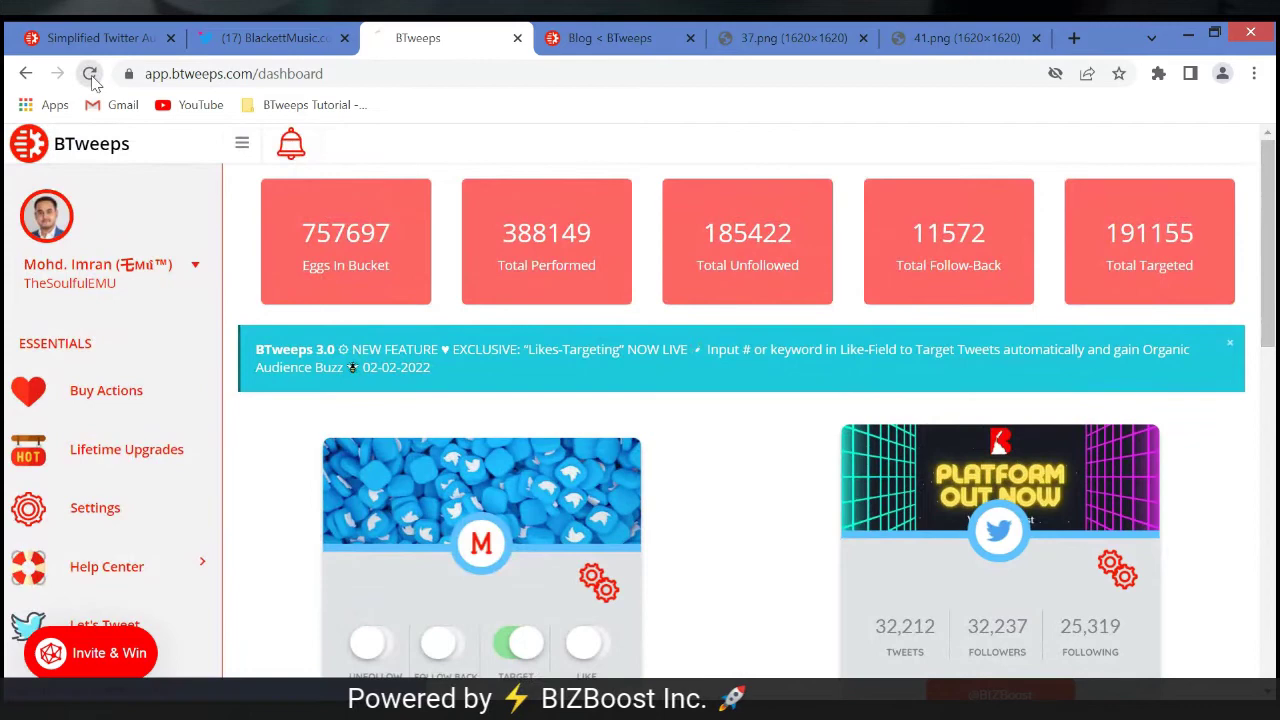
{"action": "mouse_move", "coordinate": [1275, 228]}
{"action": "left_mouse_down"}
{"action": "mouse_move", "coordinate": [1275, 350]}
{"action": "mouse_move", "coordinate": [1275, 315]}
{"action": "left_mouse_up"}
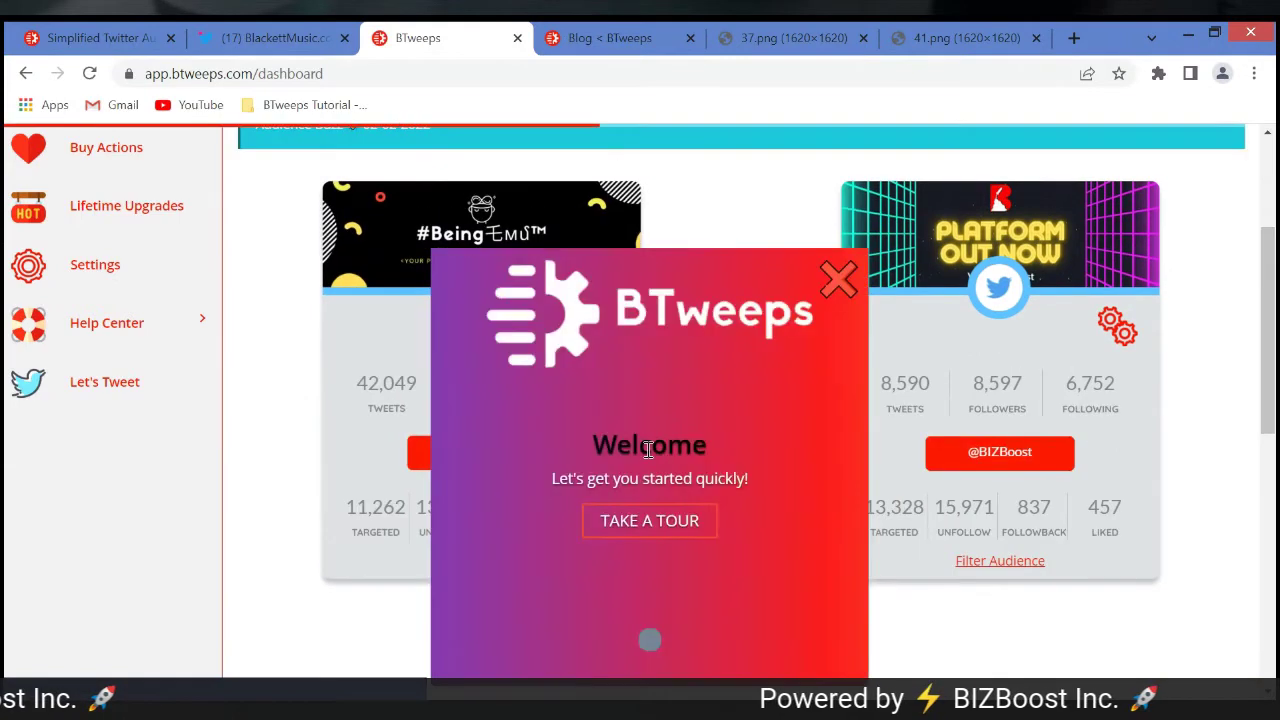
{"action": "left_click", "coordinate": [837, 277]}
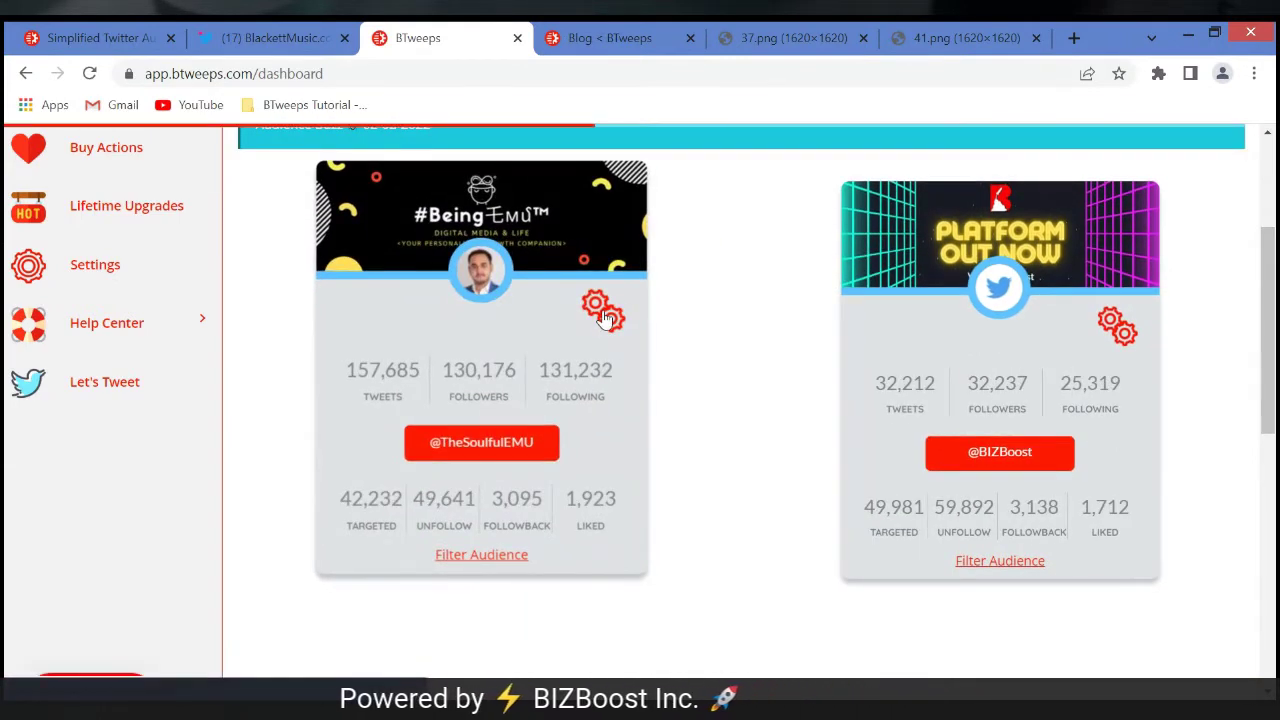
{"action": "left_click", "coordinate": [603, 312]}
{"action": "scroll", "coordinate": [468, 498], "scroll_direction": "down", "scroll_amount": 1}
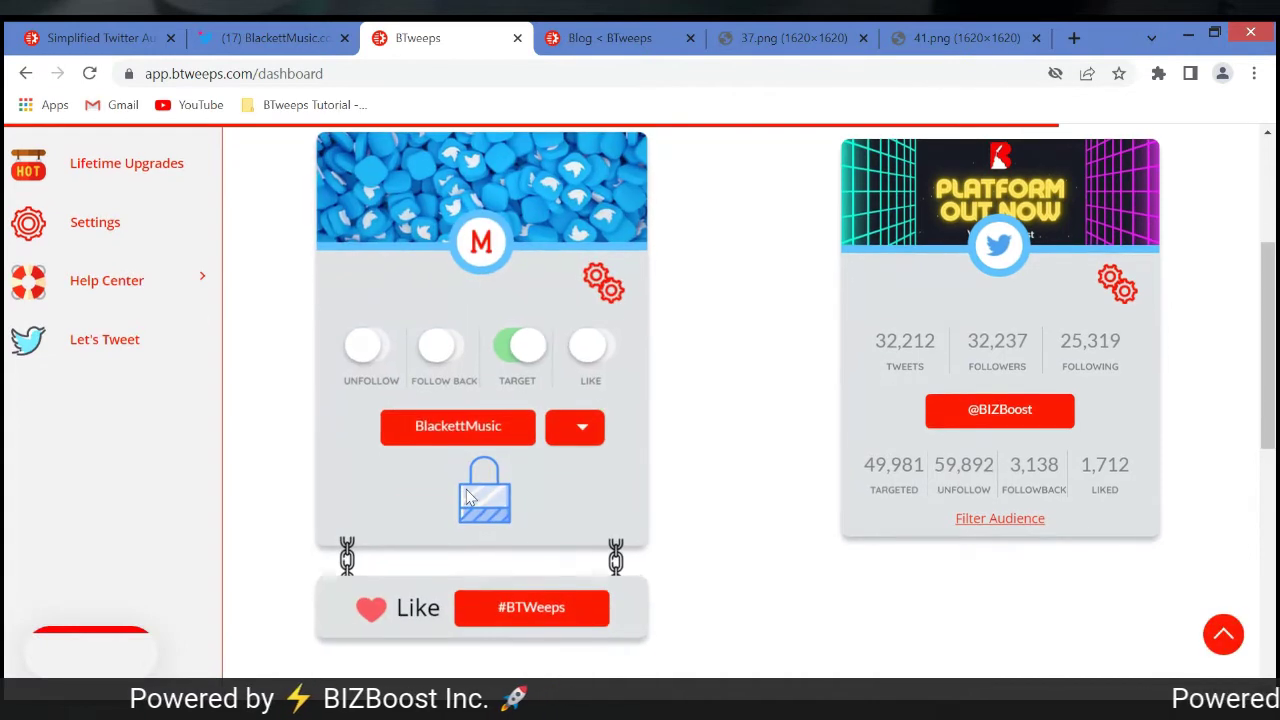
{"action": "scroll", "coordinate": [651, 257], "scroll_direction": "up", "scroll_amount": 1}
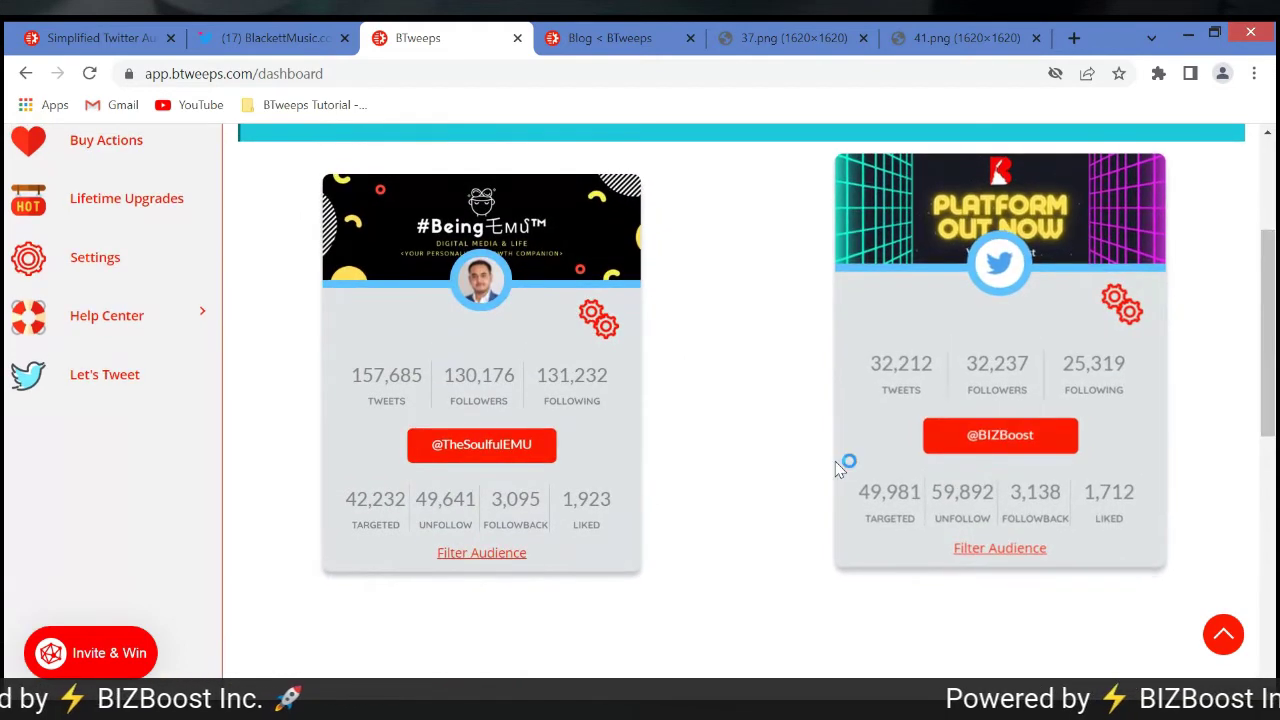
Open Filter Audience on the left card and choose Target from the audience dropdown
{"action": "left_click", "coordinate": [486, 550]}
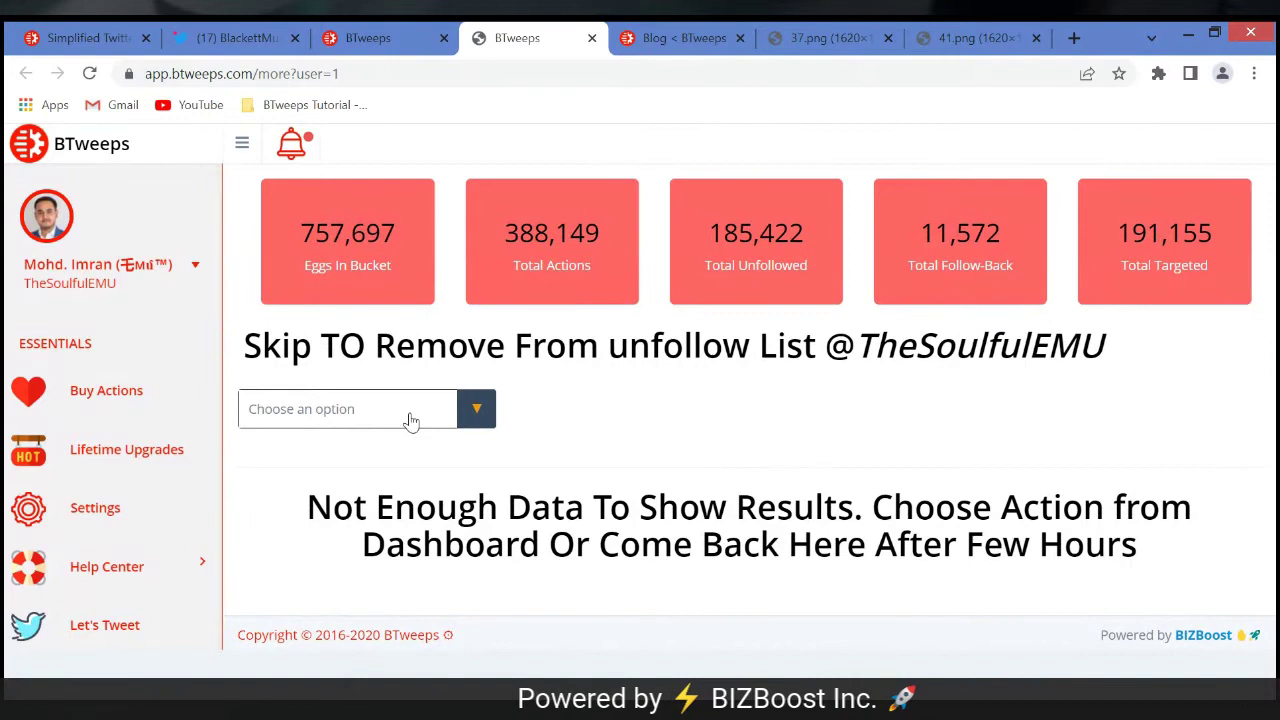
{"action": "left_click", "coordinate": [410, 420]}
{"action": "left_click", "coordinate": [368, 493]}
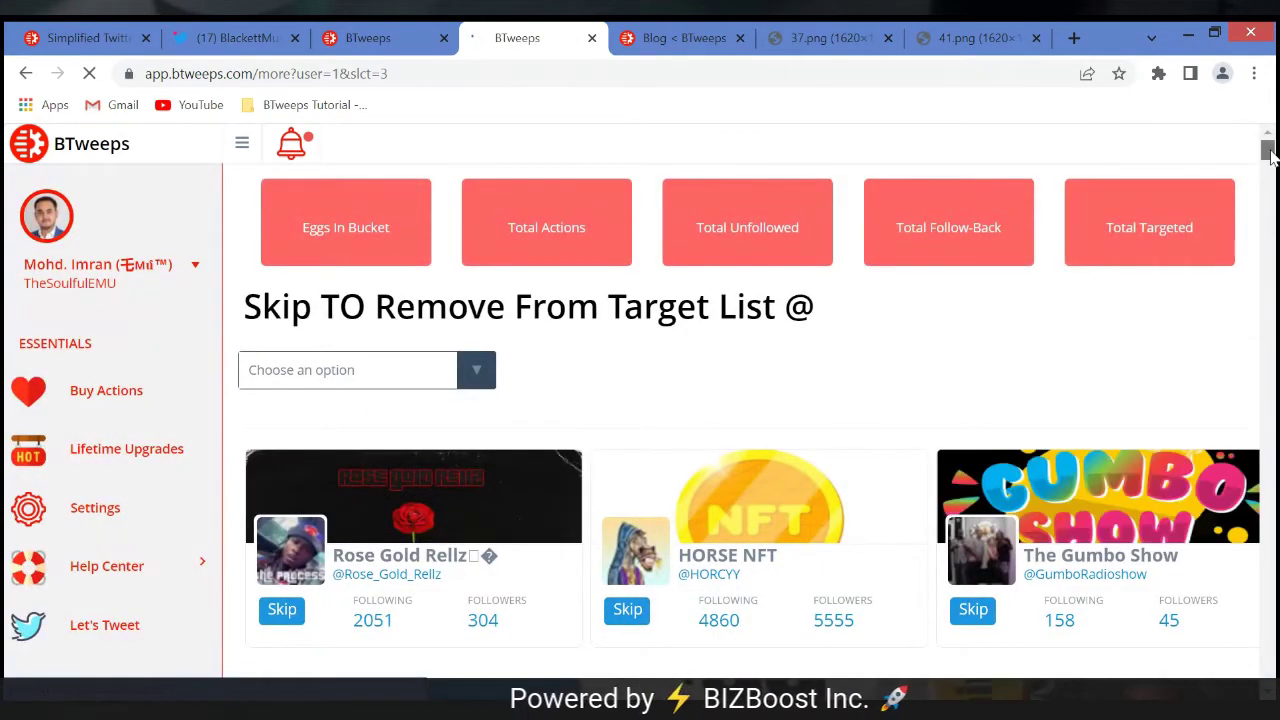
{"action": "scroll", "coordinate": [1270, 155], "scroll_direction": "down", "scroll_amount": 2}
{"action": "left_click_drag", "start_coordinate": [1268, 157], "coordinate": [1275, 172]}
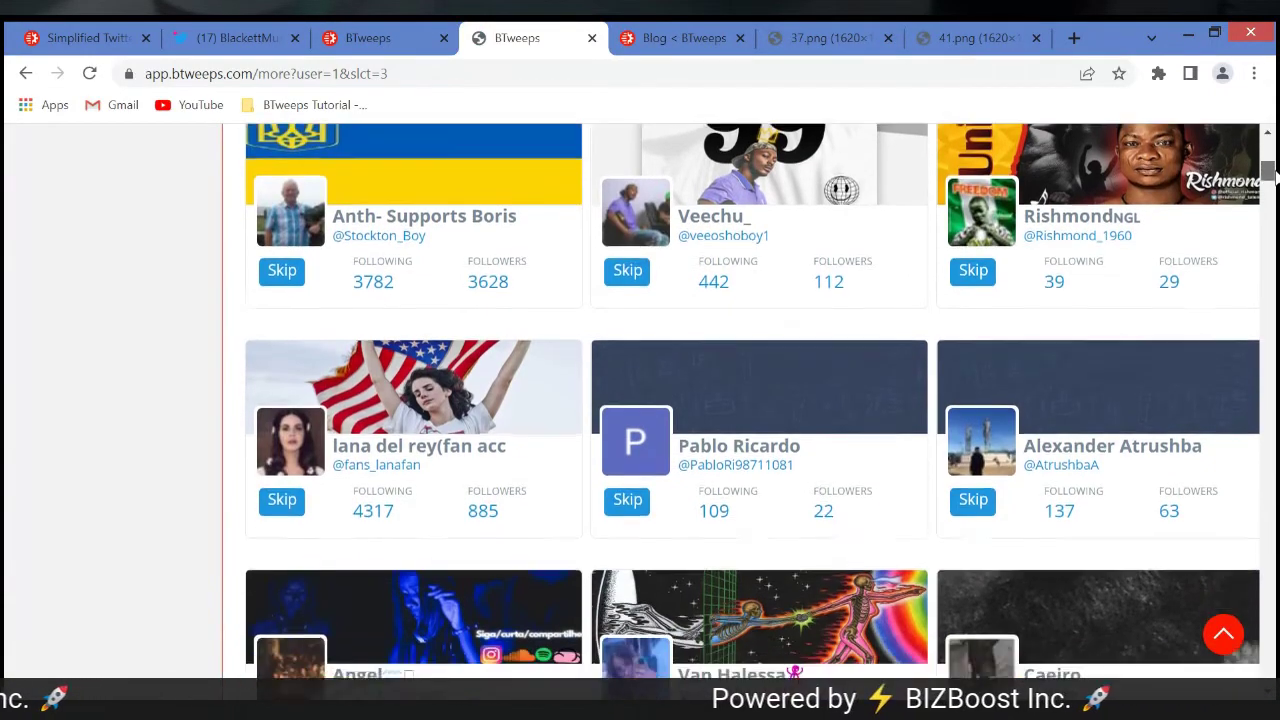
{"action": "left_click_drag", "start_coordinate": [1273, 172], "coordinate": [1230, 171]}
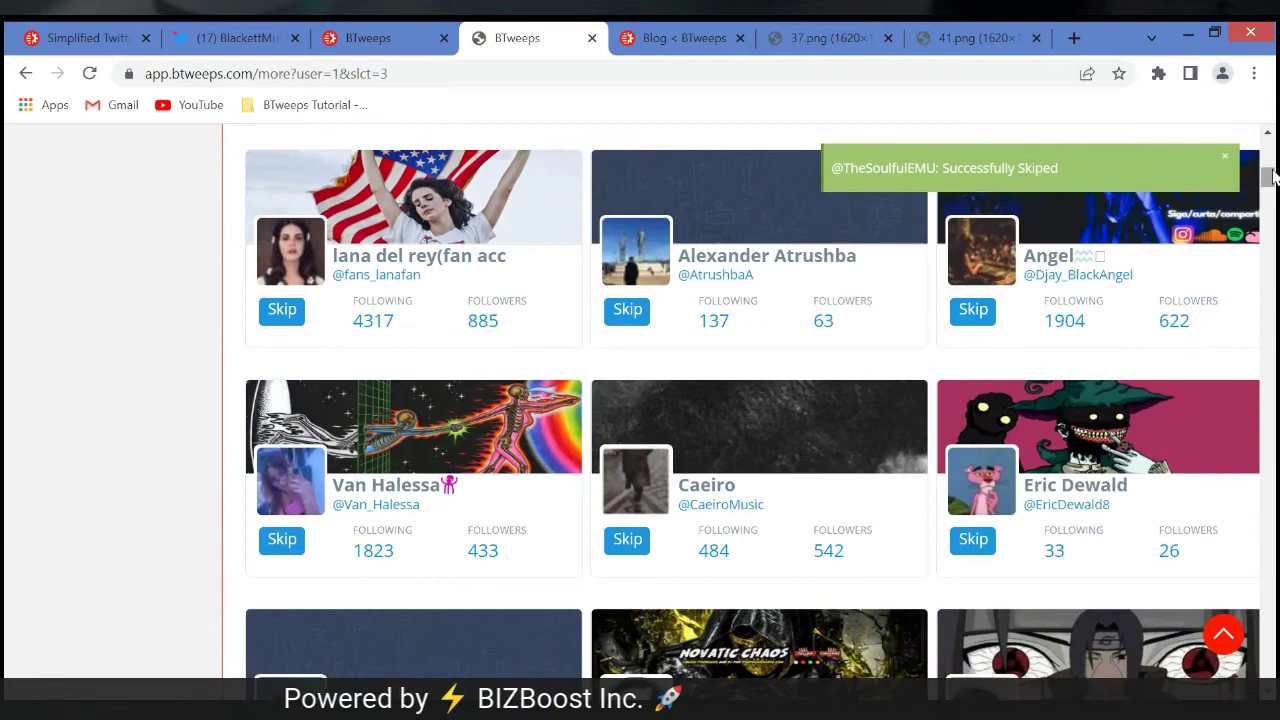
{"action": "left_click_drag", "start_coordinate": [1272, 175], "coordinate": [1270, 204]}
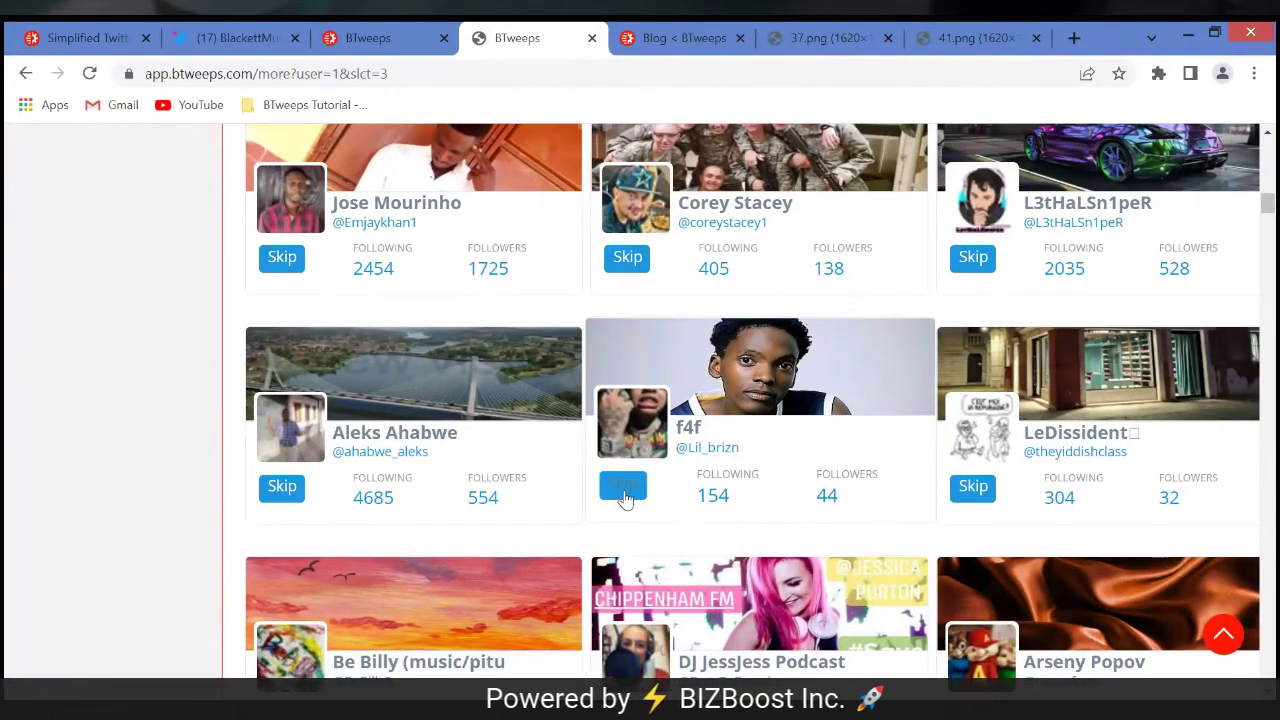
{"action": "left_click", "coordinate": [976, 495]}
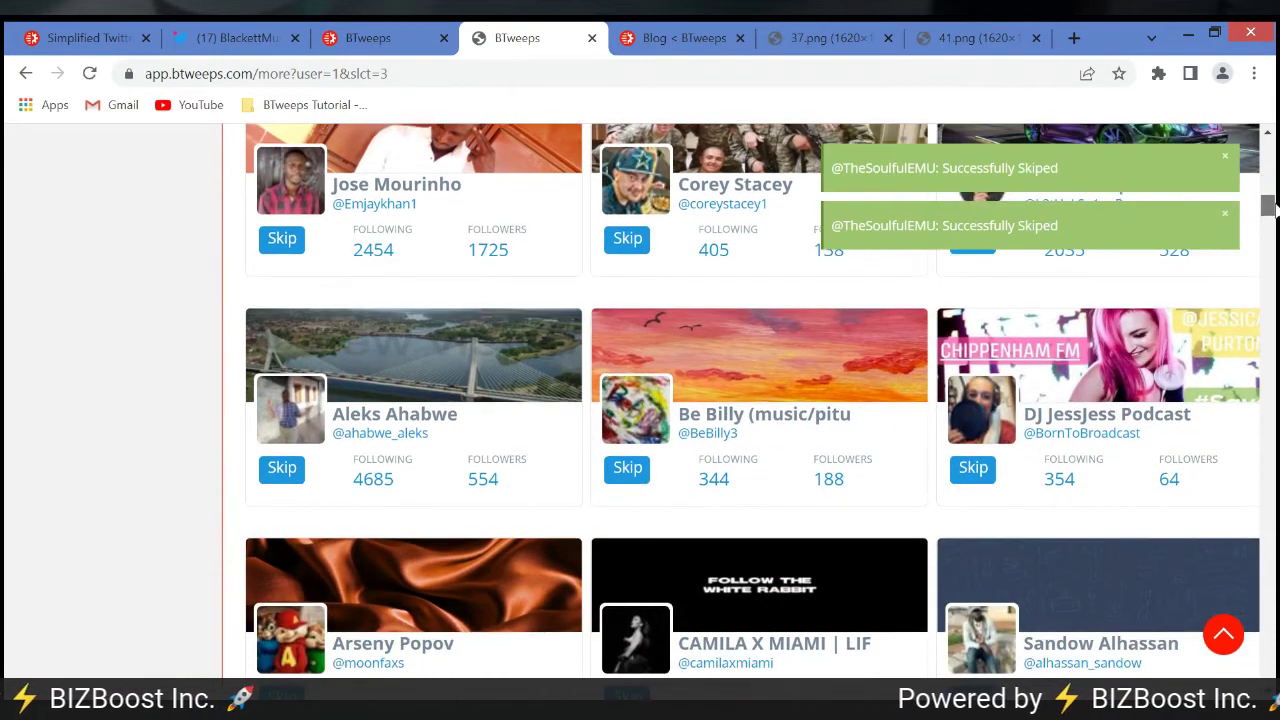
{"action": "left_click_drag", "start_coordinate": [1268, 207], "coordinate": [1269, 148]}
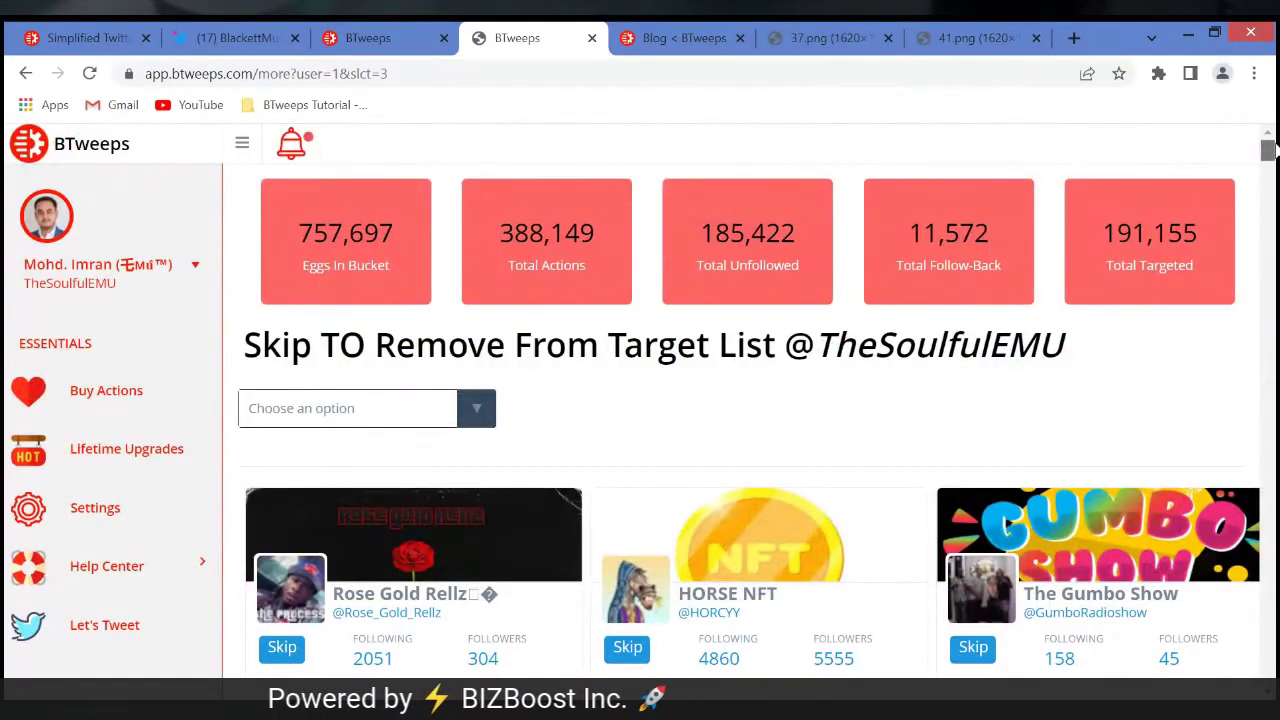
Close the list-type dropdown without choosing an option and return to the dashboard
{"action": "left_click", "coordinate": [360, 408]}
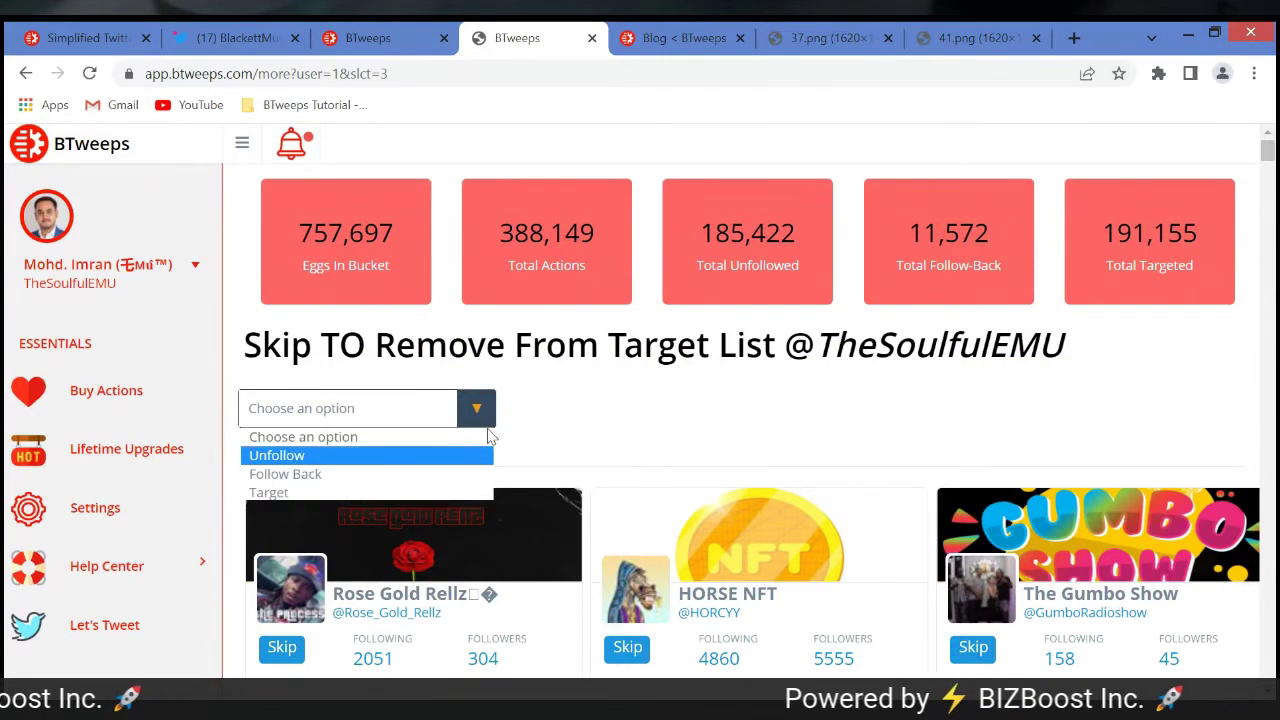
{"action": "left_click", "coordinate": [555, 431]}
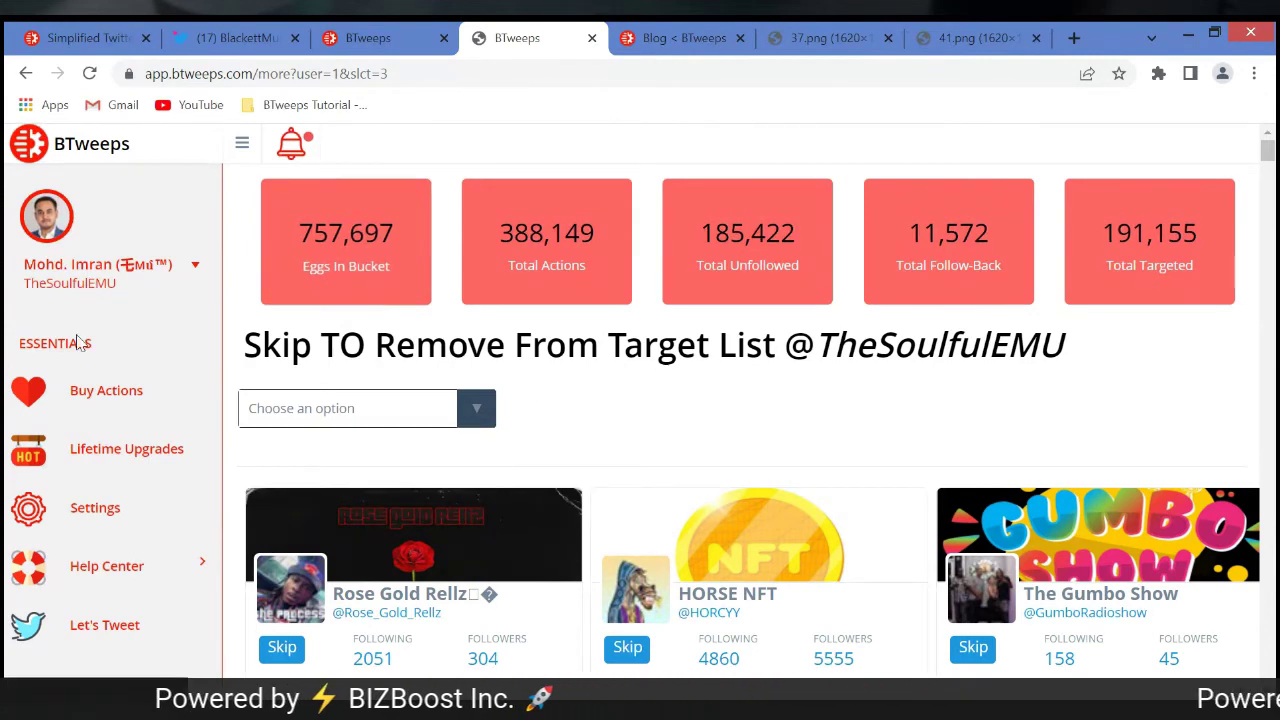
{"action": "left_click", "coordinate": [108, 158]}
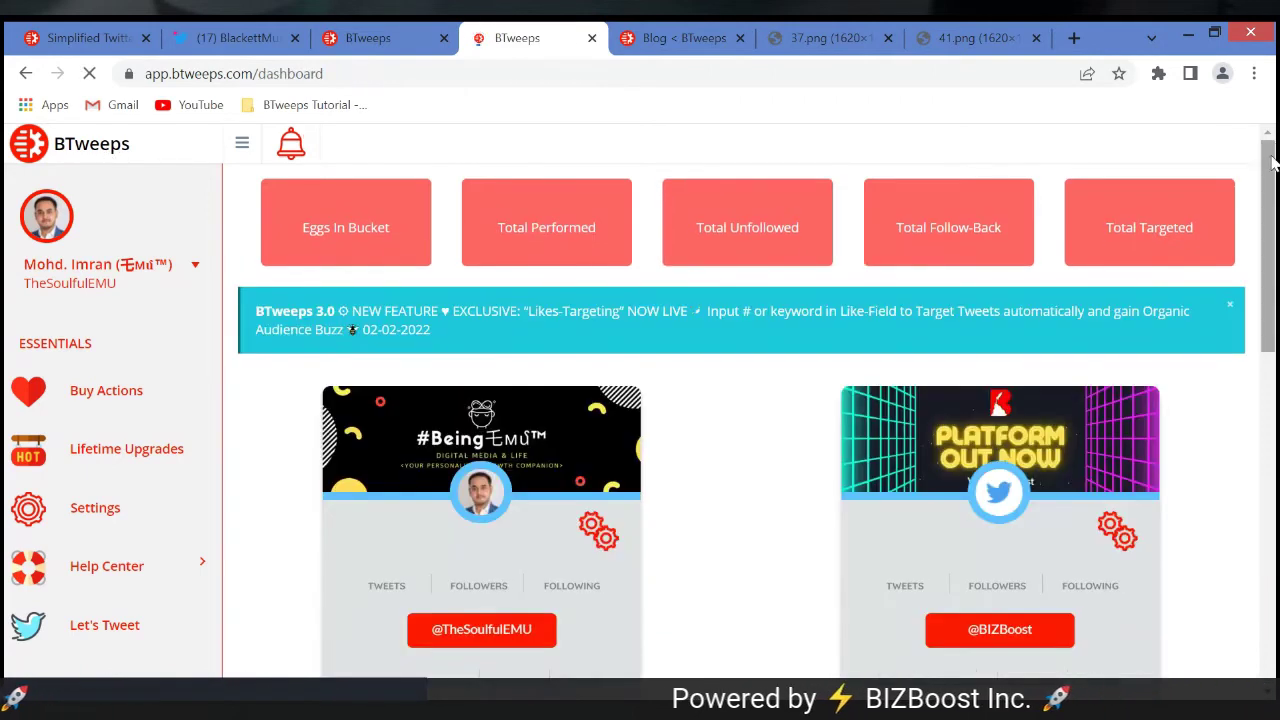
Dismiss the Welcome tour popup and scroll the dashboard showing targeting aimed at BlackettMusic
{"action": "left_click_drag", "start_coordinate": [1272, 160], "coordinate": [1273, 228]}
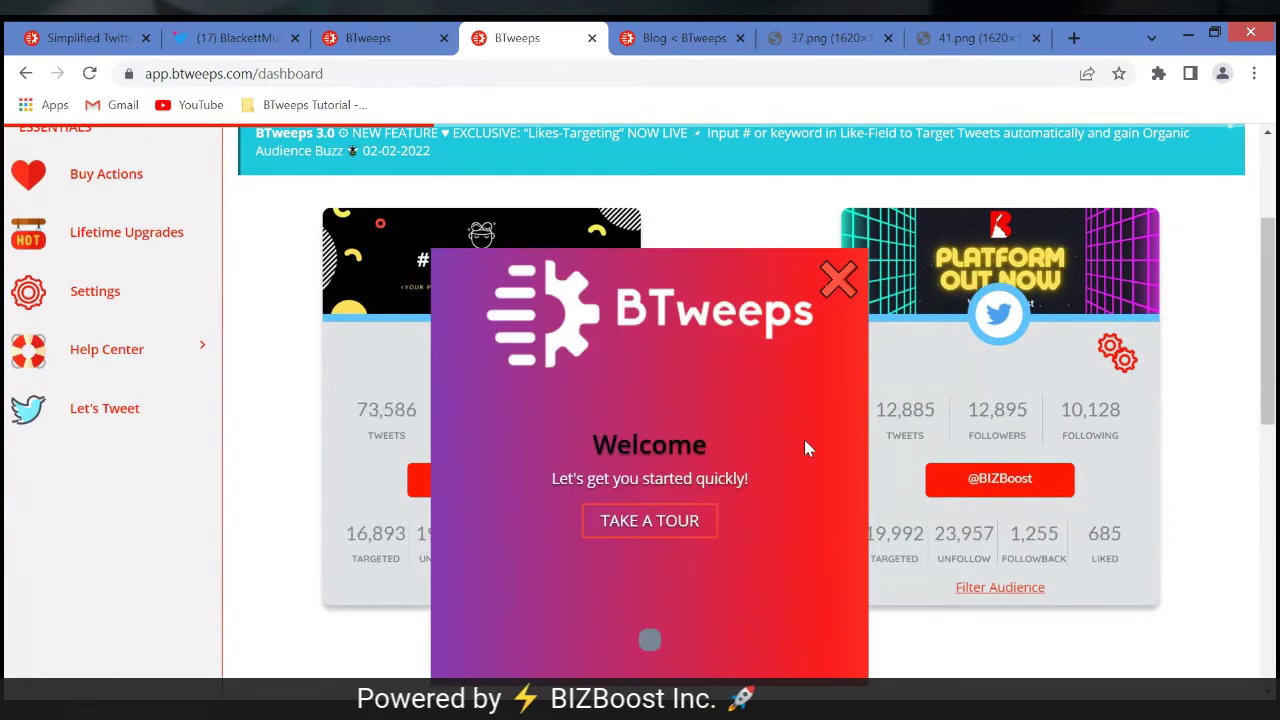
{"action": "left_click", "coordinate": [837, 277]}
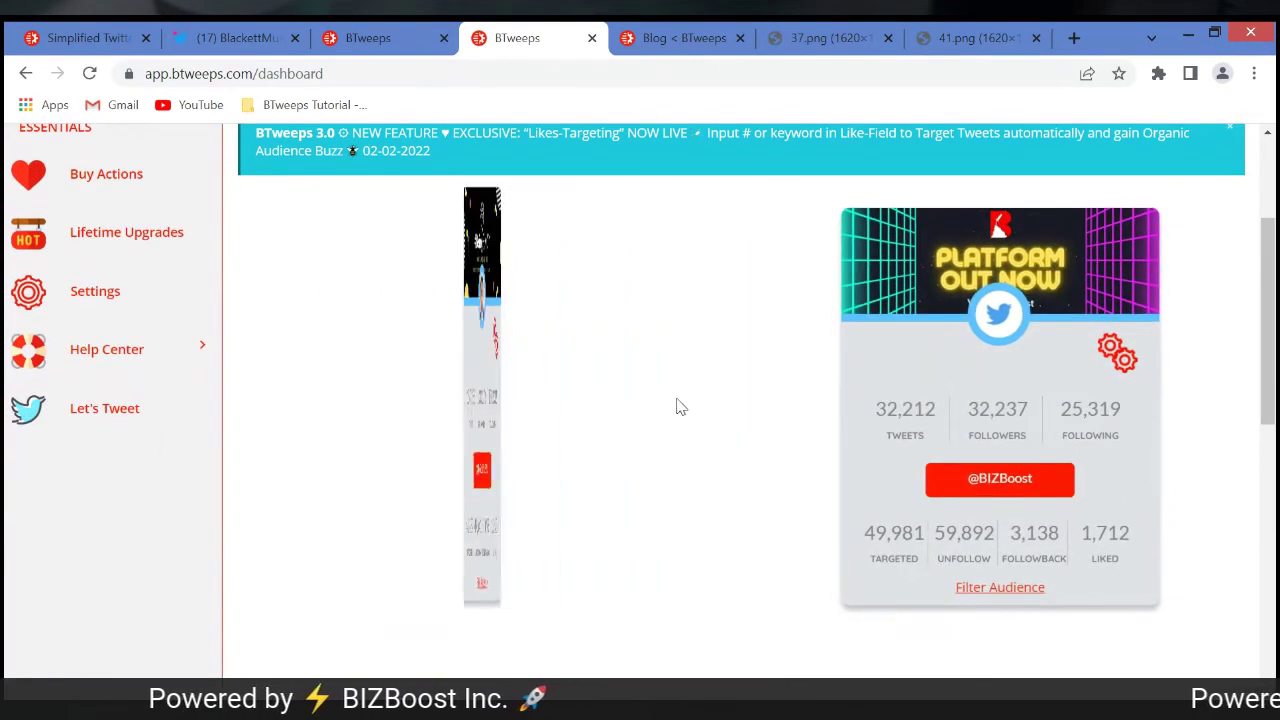
{"action": "scroll", "coordinate": [477, 547], "scroll_direction": "down", "scroll_amount": 1}
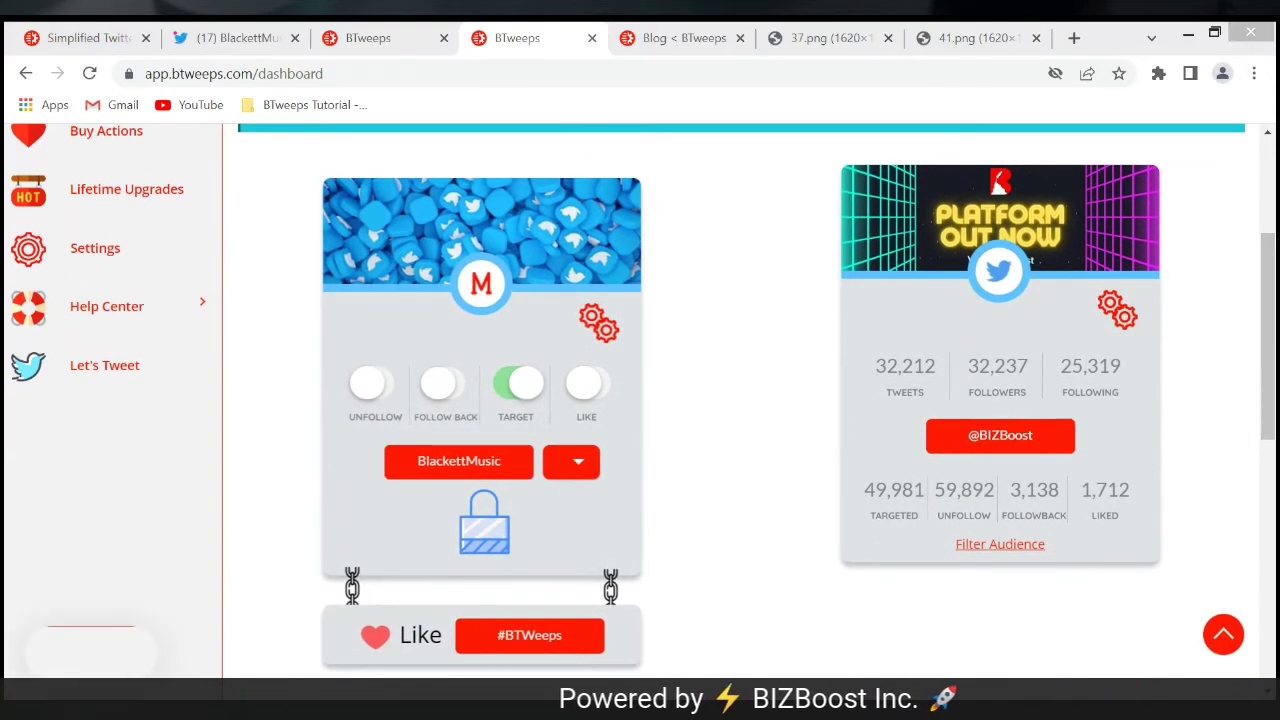
{"action": "scroll", "coordinate": [1218, 255], "scroll_direction": "up", "scroll_amount": 5}
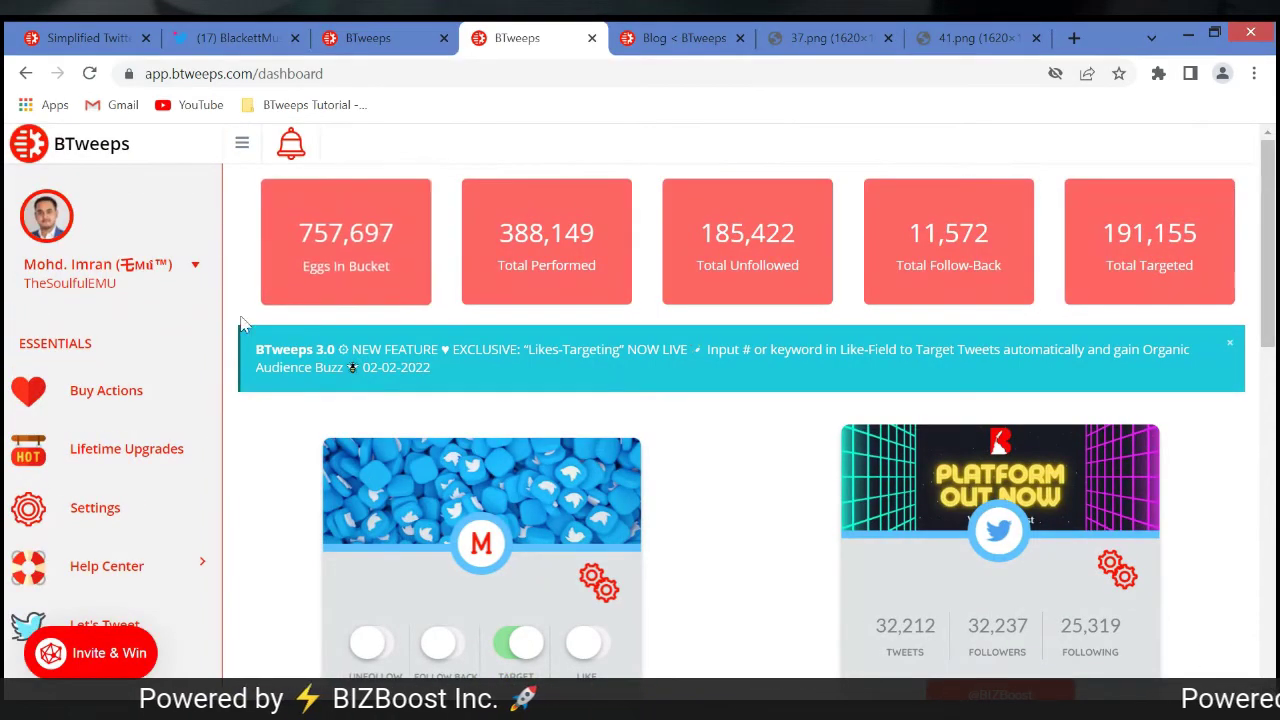
Review the Buy Actions plans, from the $9 Newbie to the $29.99 Subscription, and the coupon field
{"action": "left_click", "coordinate": [109, 401]}
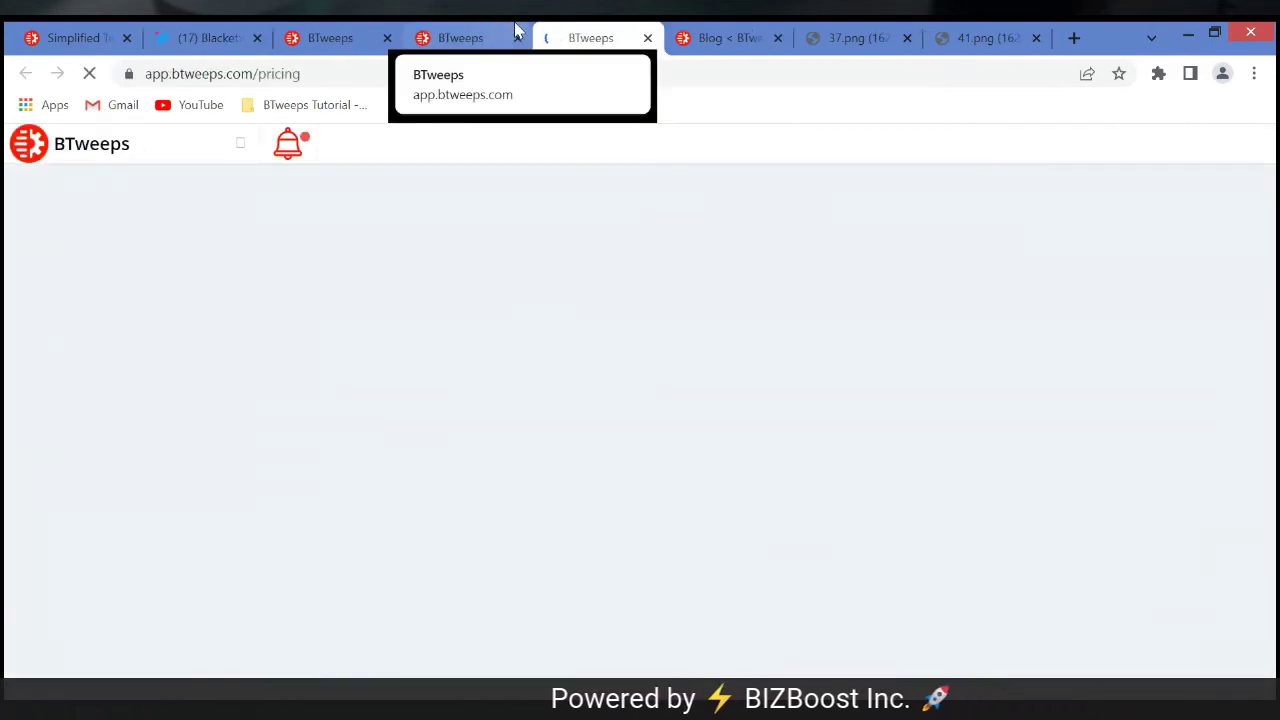
{"action": "scroll", "coordinate": [1276, 343], "scroll_direction": "down", "scroll_amount": 1}
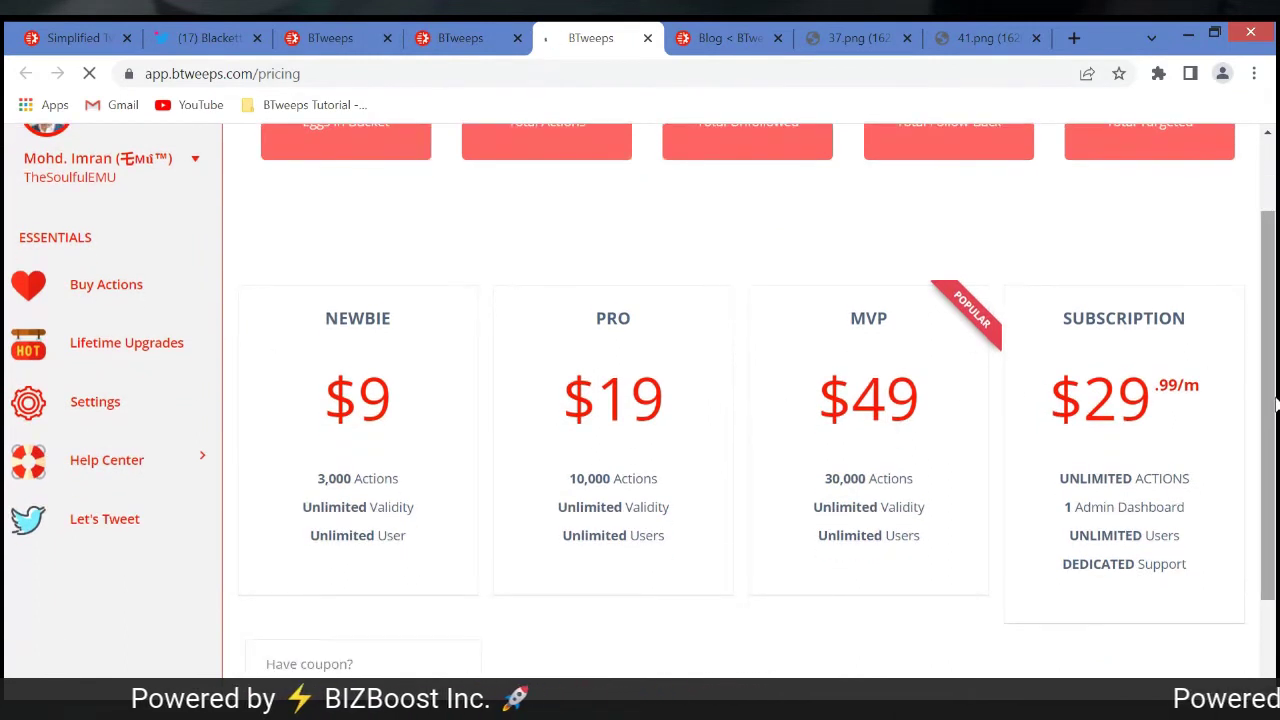
{"action": "scroll", "coordinate": [1275, 445], "scroll_direction": "down", "scroll_amount": 1}
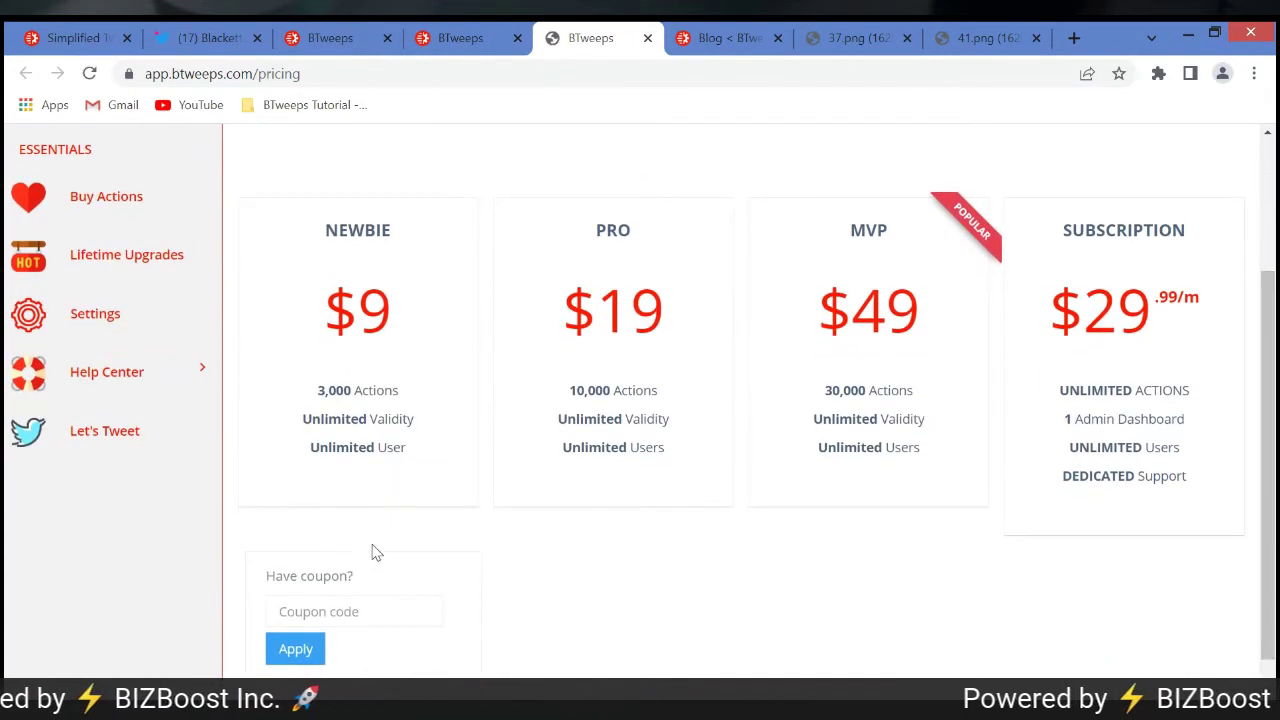
{"action": "left_click", "coordinate": [376, 649]}
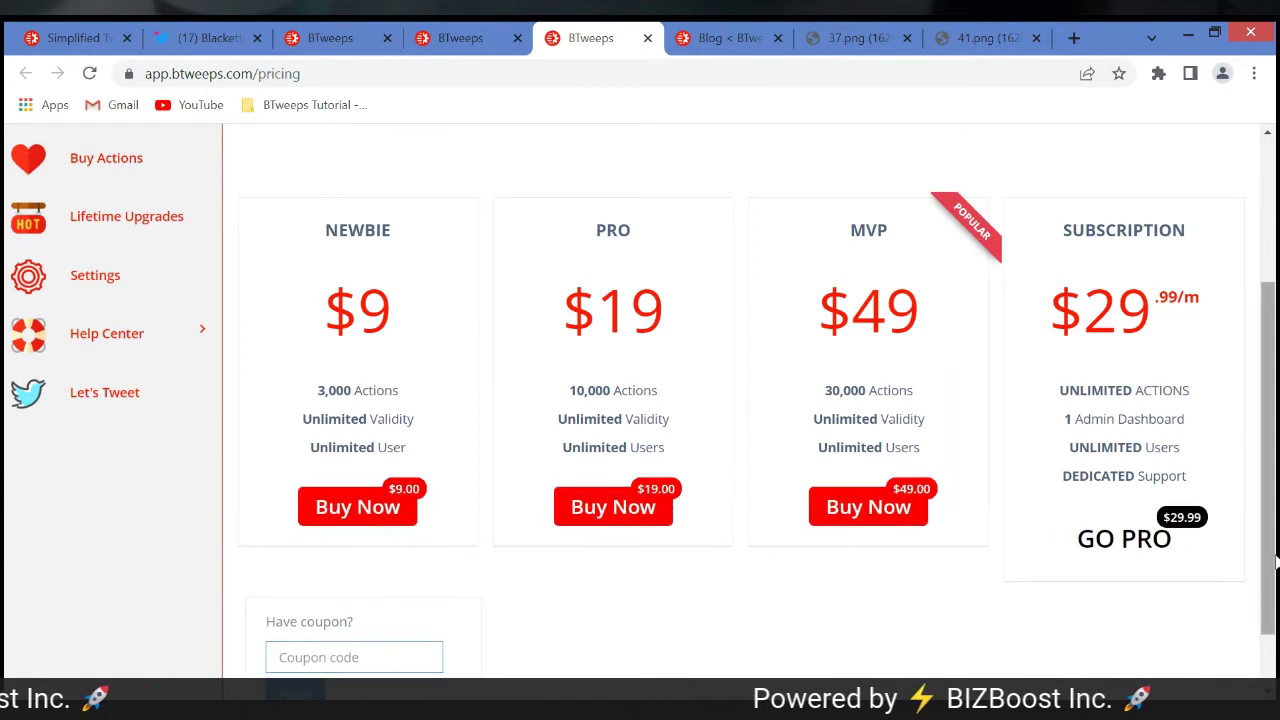
{"action": "scroll", "coordinate": [1274, 452], "scroll_direction": "up", "scroll_amount": 2}
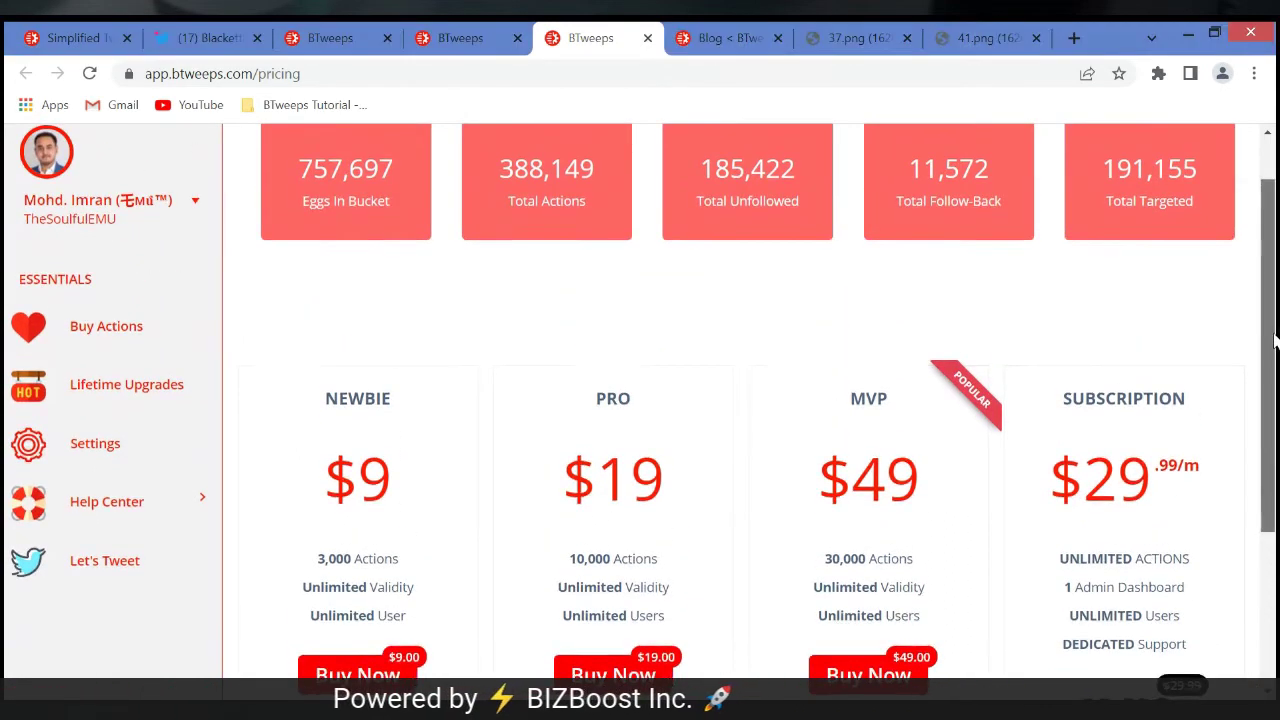
{"action": "scroll", "coordinate": [1275, 460], "scroll_direction": "down", "scroll_amount": 2}
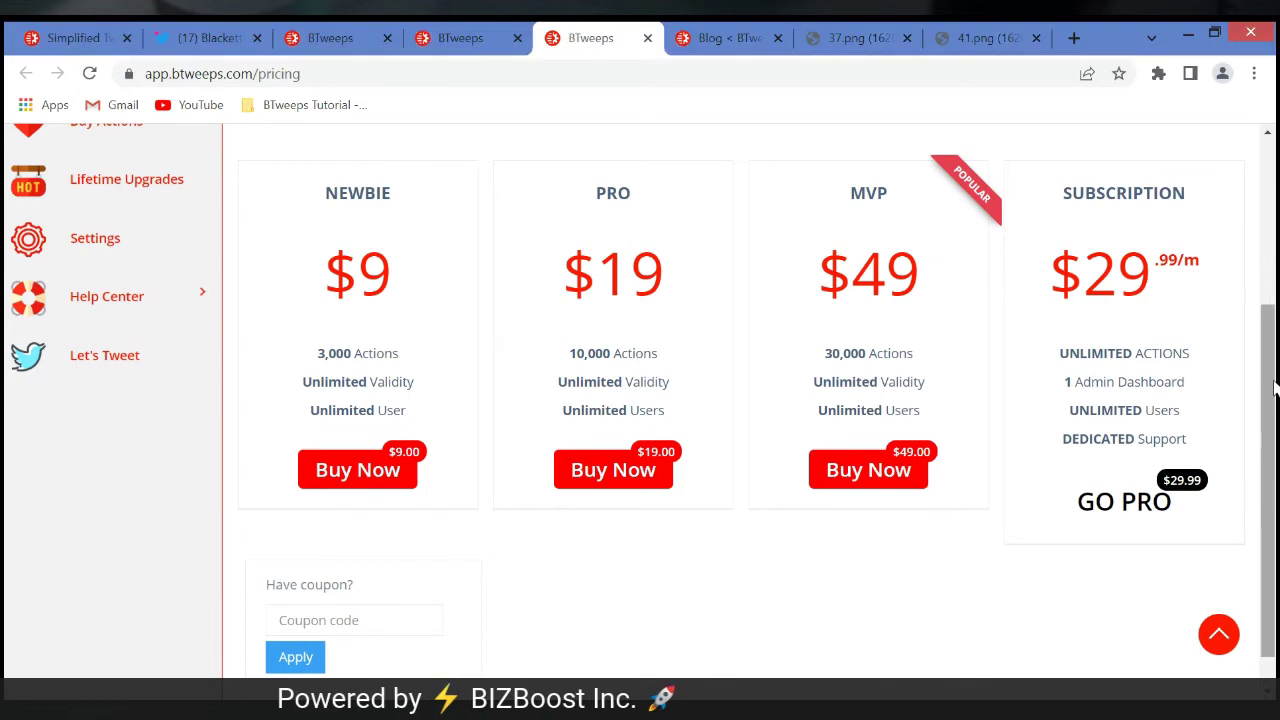
{"action": "scroll", "coordinate": [280, 162], "scroll_direction": "up", "scroll_amount": 3}
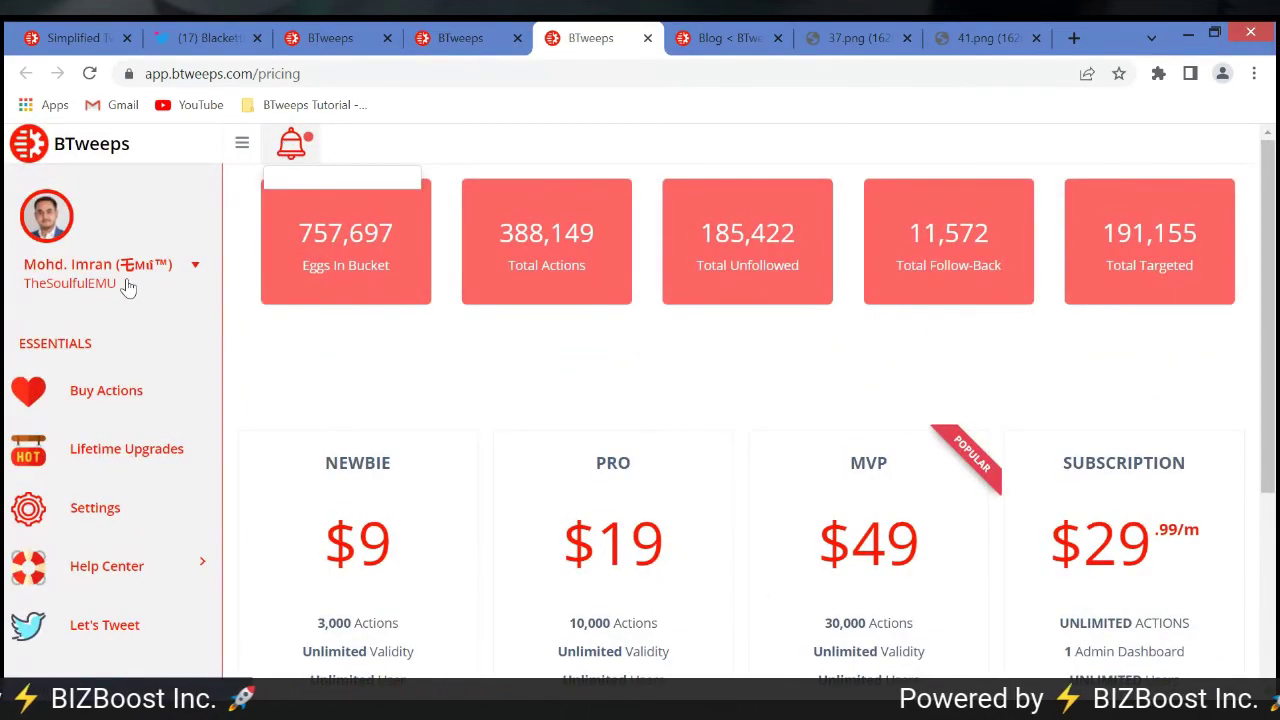
Back on the dashboard, dismiss the Welcome popup and read the break-mode and follow-limit notifications
{"action": "left_click", "coordinate": [108, 159]}
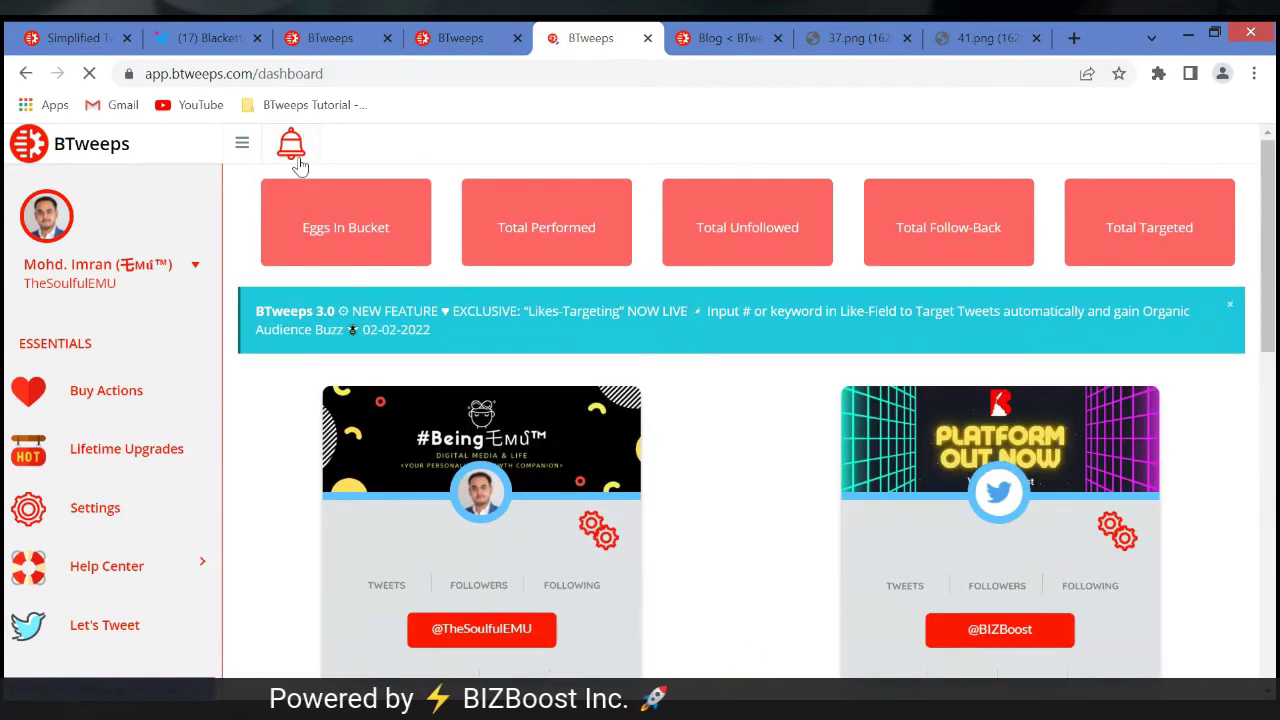
{"action": "left_click", "coordinate": [290, 145]}
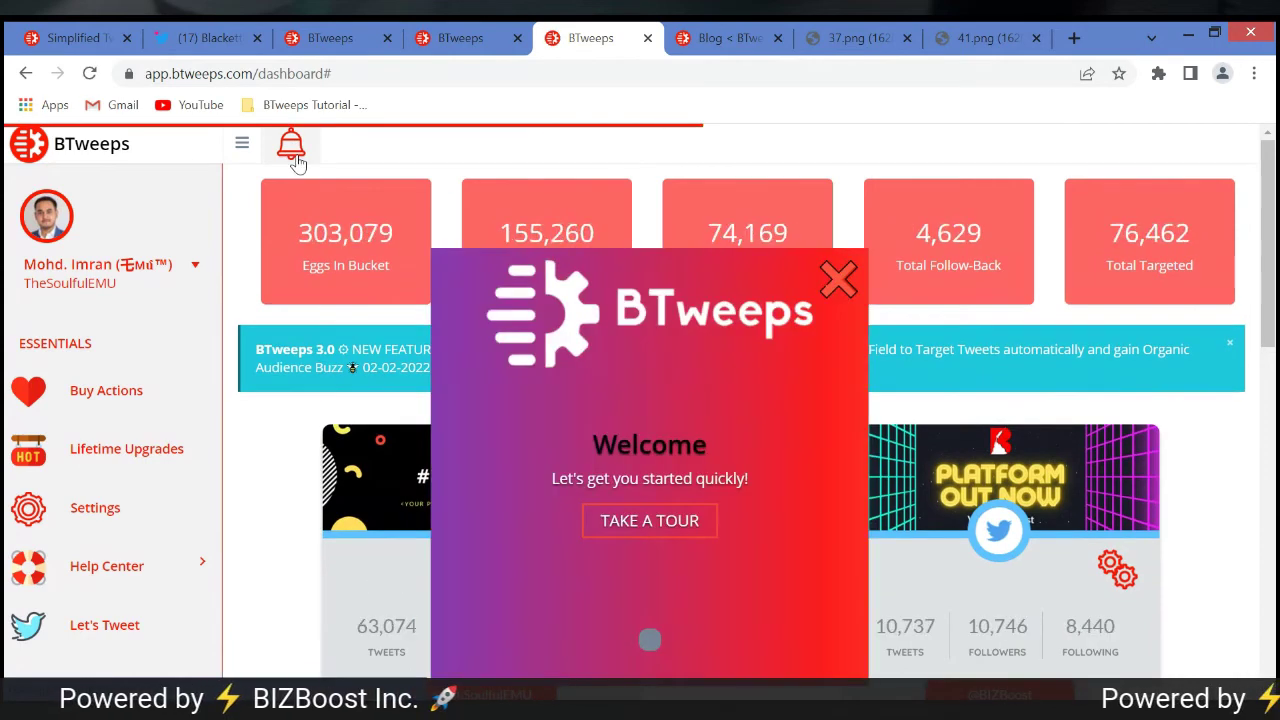
{"action": "left_click", "coordinate": [838, 279]}
{"action": "left_click", "coordinate": [291, 145]}
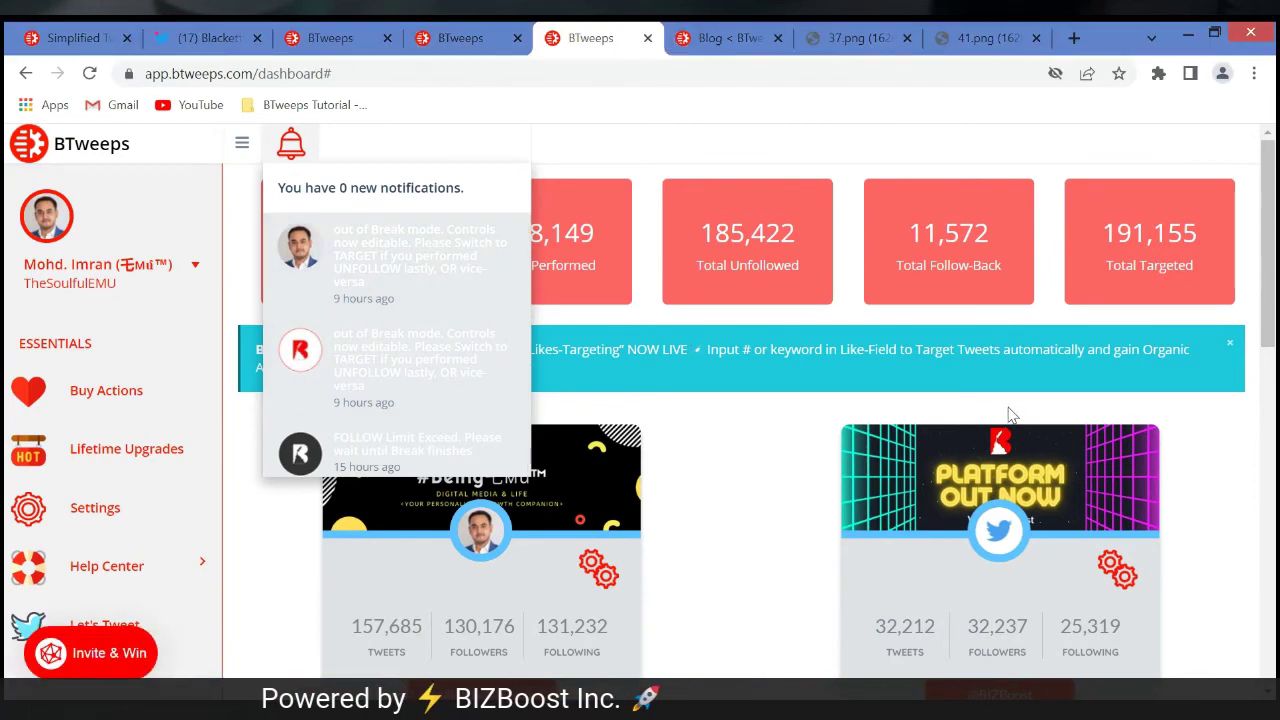
{"action": "left_click", "coordinate": [929, 420]}
{"action": "scroll", "coordinate": [788, 103], "scroll_direction": "down", "scroll_amount": 2}
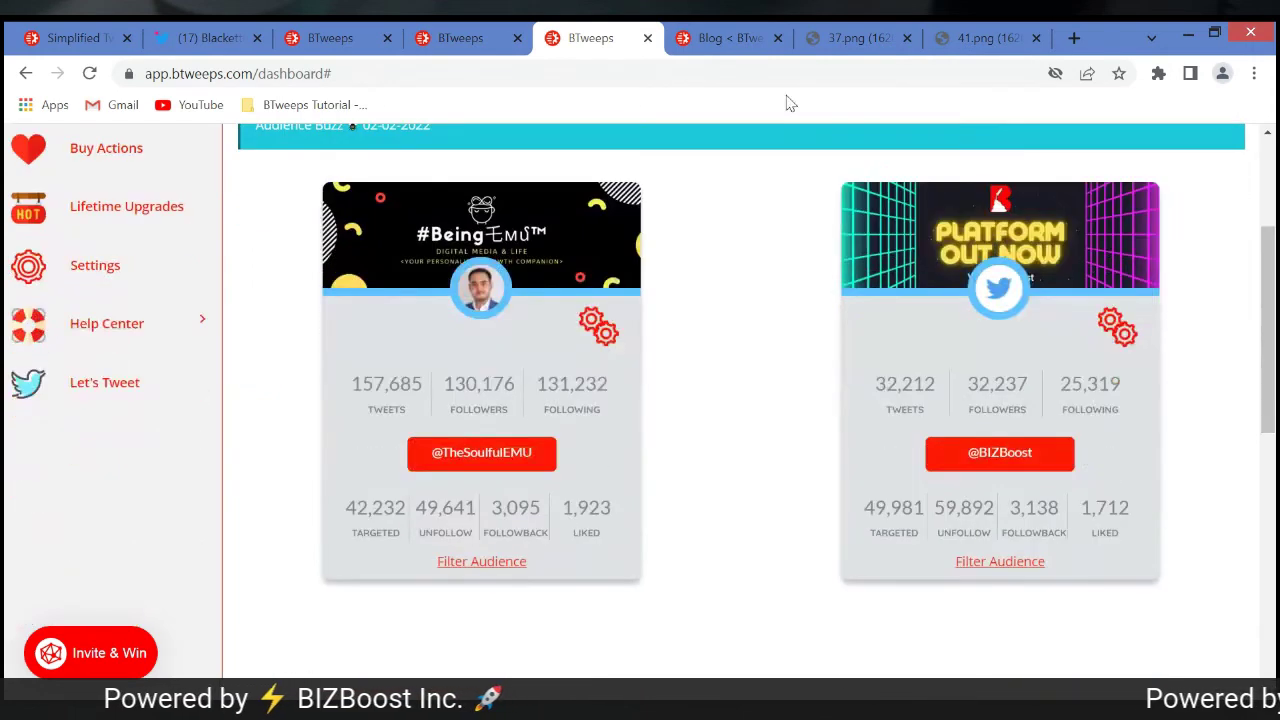
Switch to the 'Blog < BTweeps' tab showing the targeting and unfollowing tutorial posts
{"action": "left_click", "coordinate": [712, 38]}
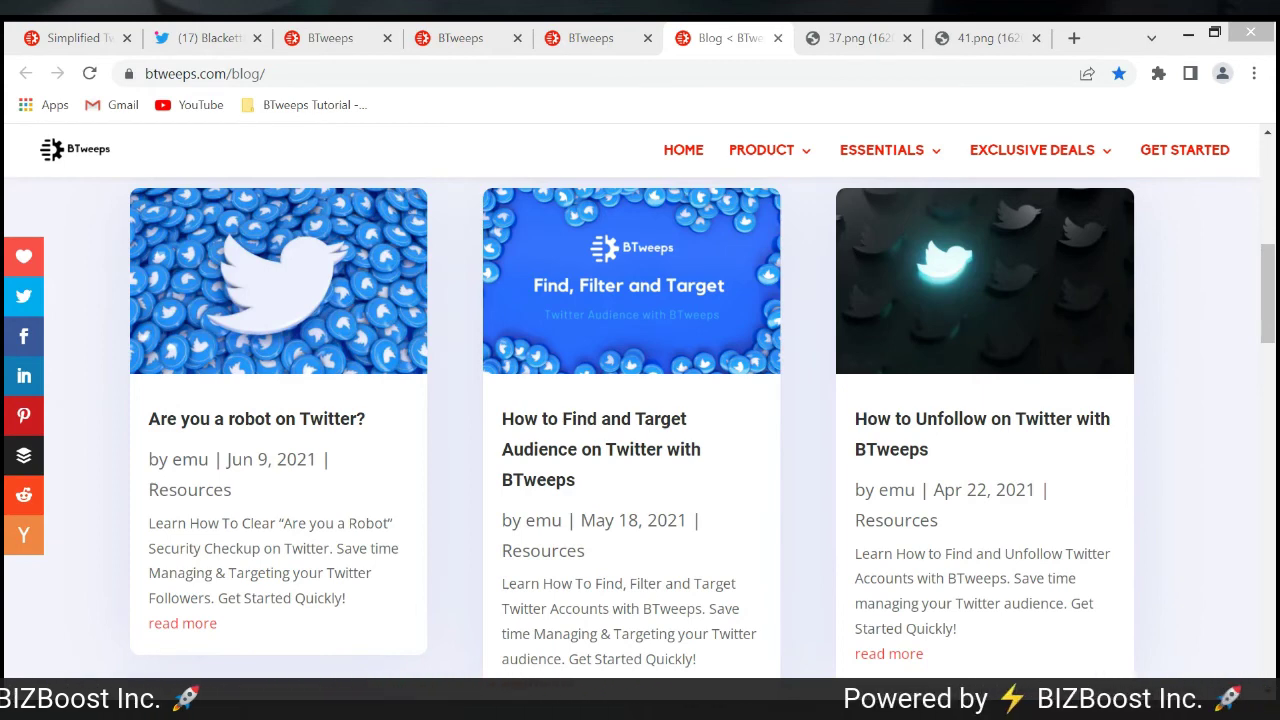
Show the 37.png 'Stay Tuned For More Updates!' image after briefly revisiting the dashboard and blog tabs
{"action": "left_click", "coordinate": [835, 37]}
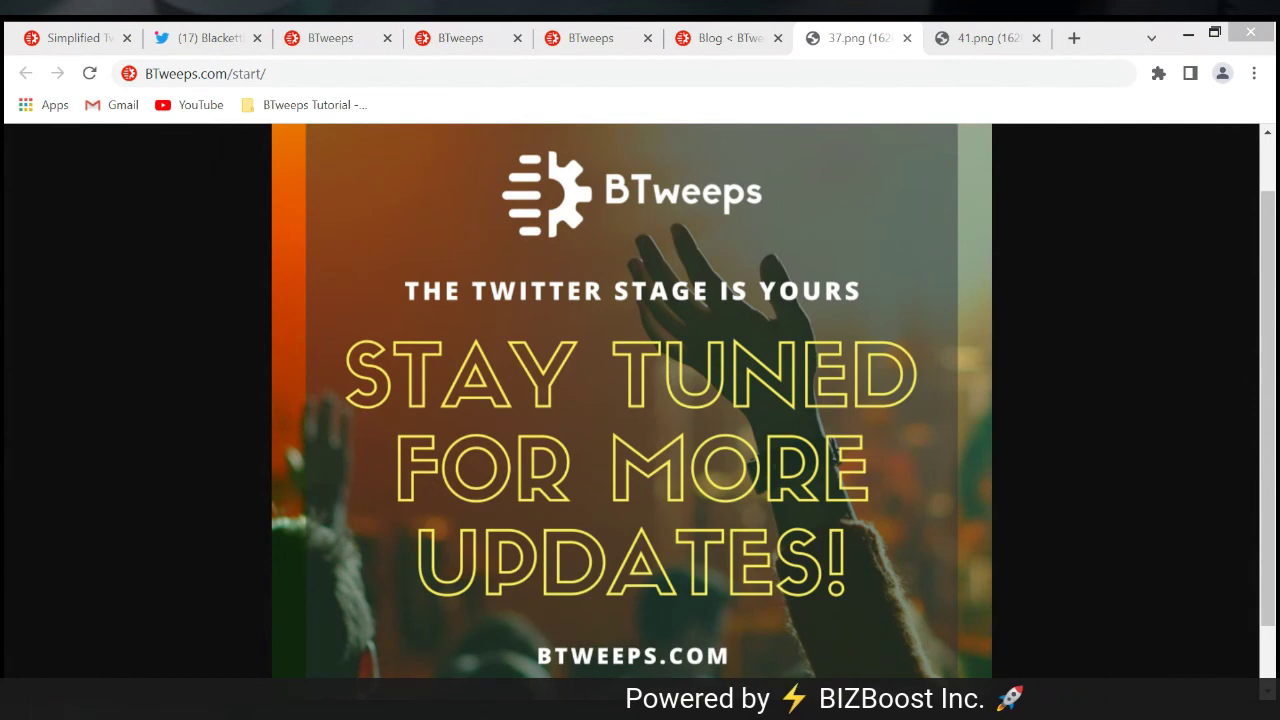
{"action": "left_click", "coordinate": [590, 38]}
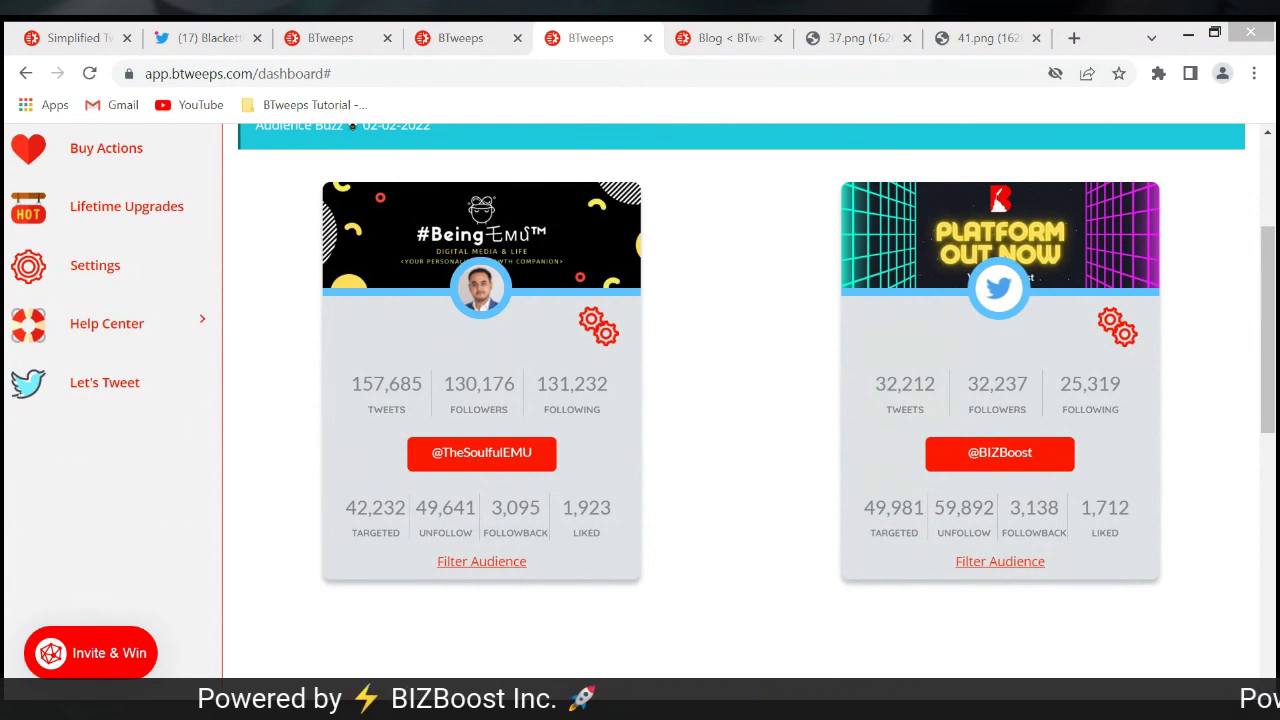
{"action": "left_click", "coordinate": [730, 38]}
{"action": "left_click", "coordinate": [855, 38]}
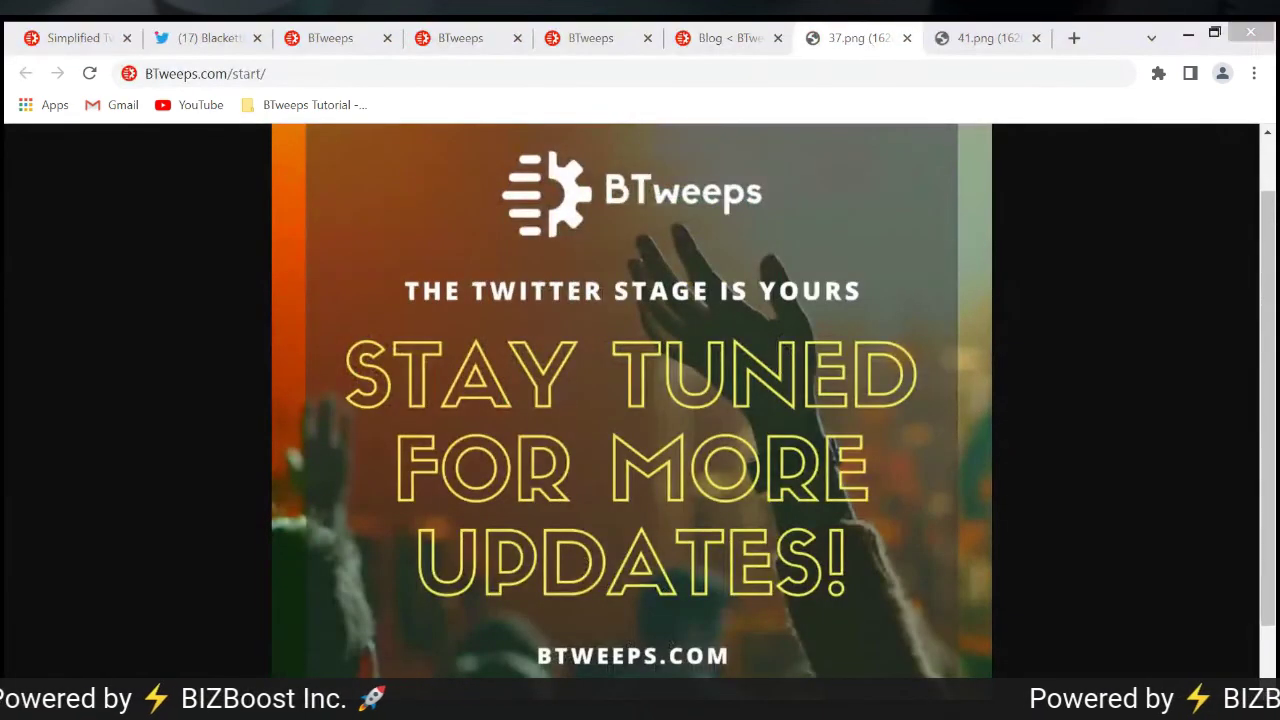